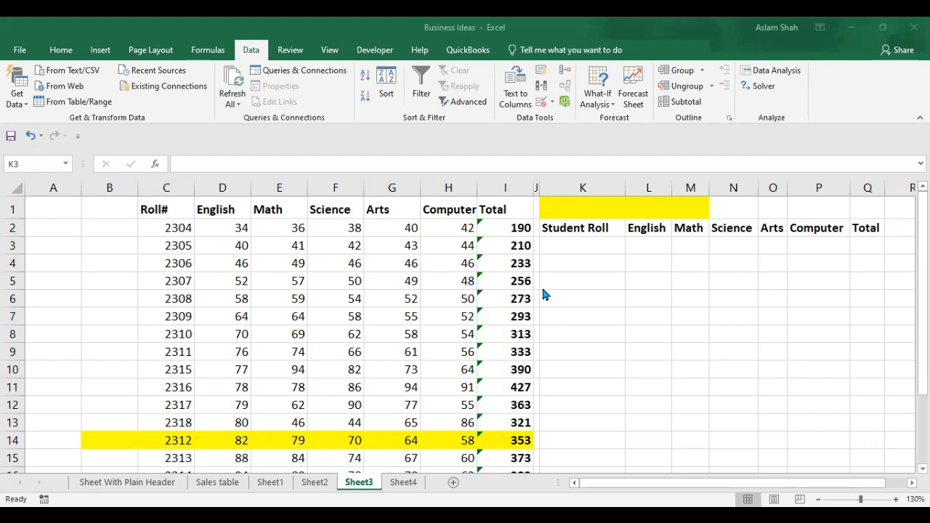
Examine the marks table's roll numbers and subject headings, the empty lookup row, and the INDEX/MATCH formula pattern in row 19
{"action": "left_click", "coordinate": [283, 227]}
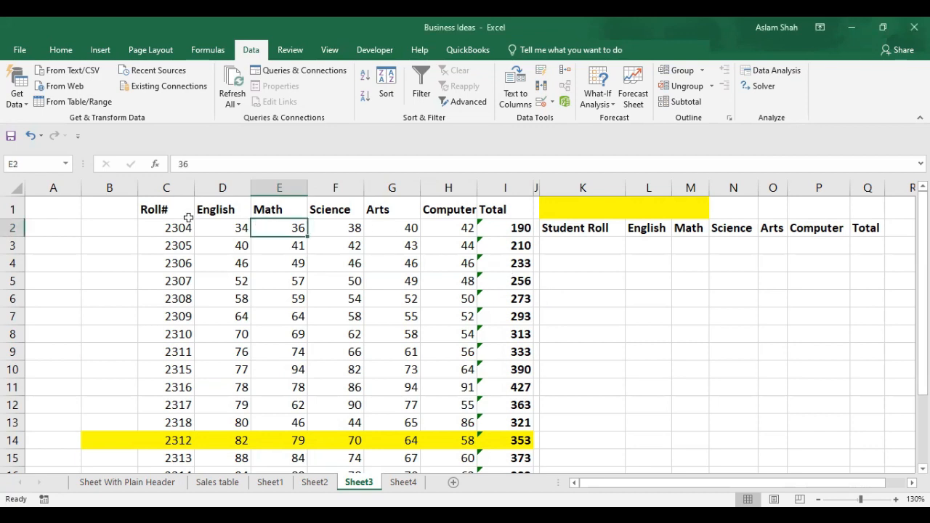
{"action": "left_click_drag", "start_coordinate": [175, 226], "coordinate": [182, 458]}
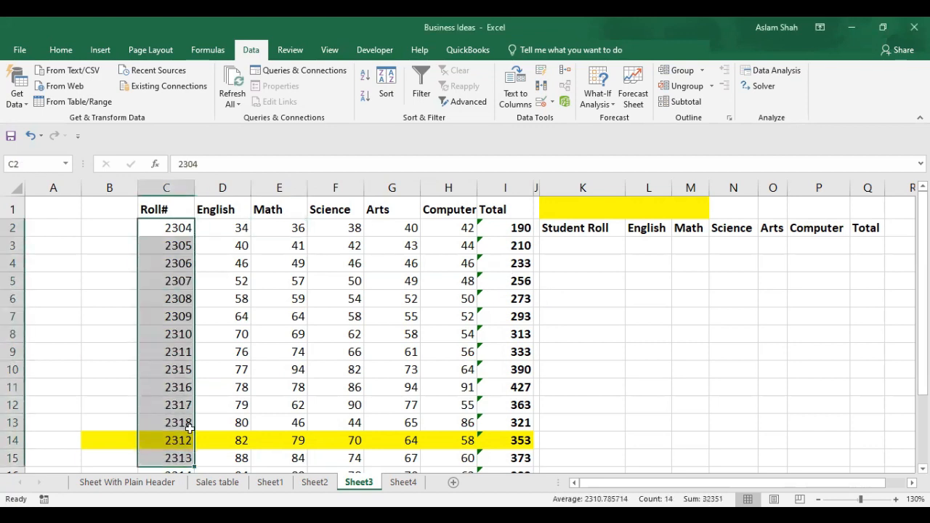
{"action": "left_click", "coordinate": [223, 232]}
{"action": "left_click_drag", "start_coordinate": [207, 212], "coordinate": [469, 220]}
{"action": "left_click", "coordinate": [390, 262]}
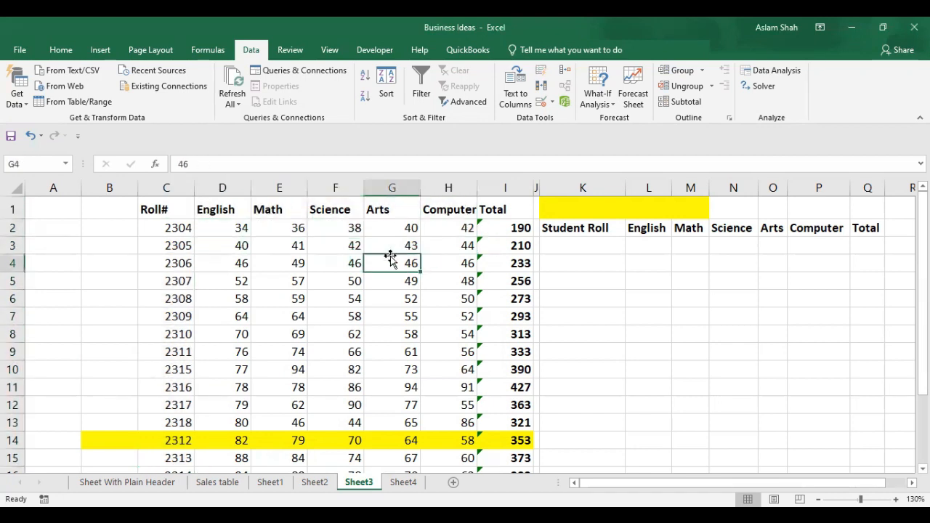
{"action": "left_click", "coordinate": [629, 246]}
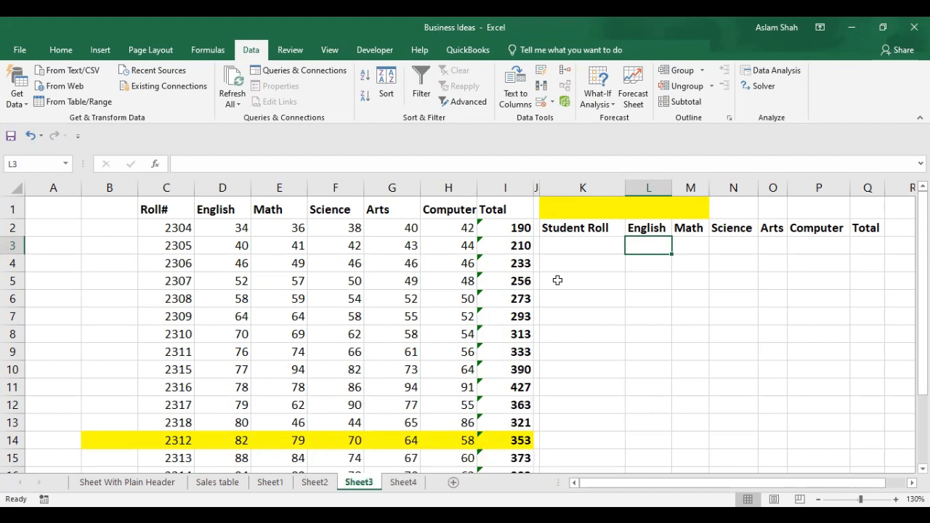
{"action": "left_click", "coordinate": [590, 243]}
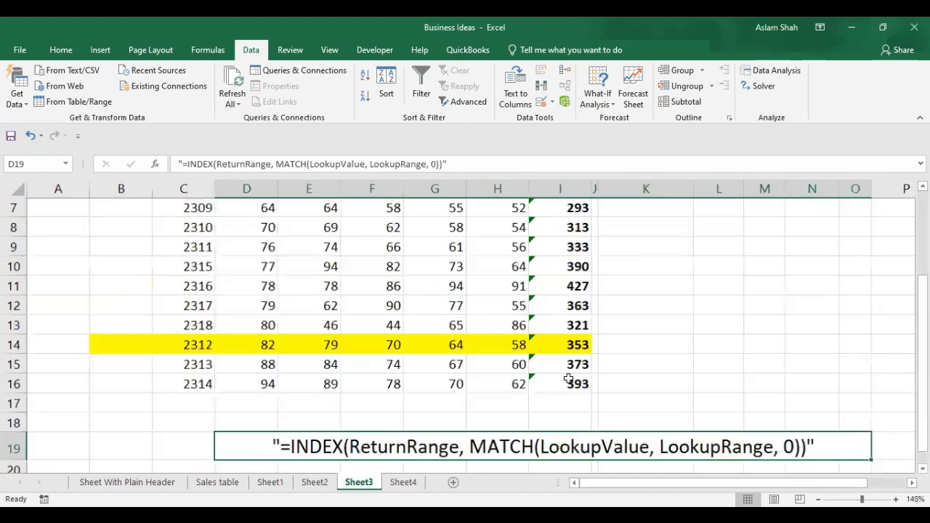
{"action": "scroll", "coordinate": [567, 378], "scroll_direction": "down", "scroll_amount": 1}
{"action": "scroll", "coordinate": [567, 378], "scroll_direction": "down", "scroll_amount": 2}
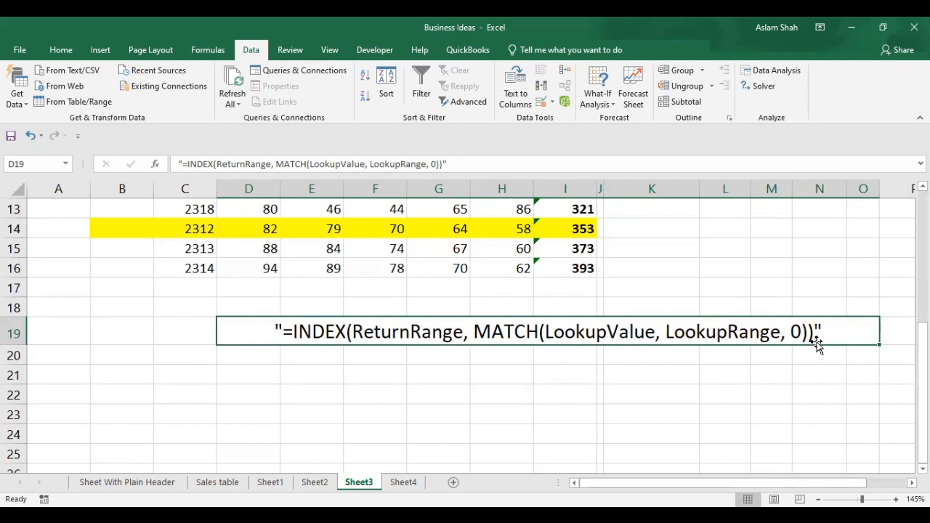
{"action": "scroll", "coordinate": [691, 365], "scroll_direction": "up", "scroll_amount": 4}
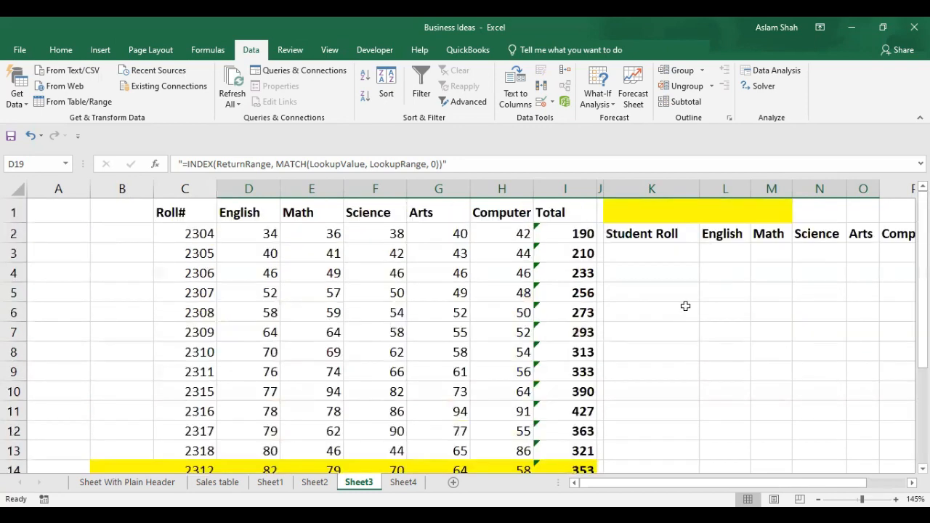
Compare the empty Student Roll cell K3 with the roll numbers listed in column C
{"action": "left_click", "coordinate": [674, 248]}
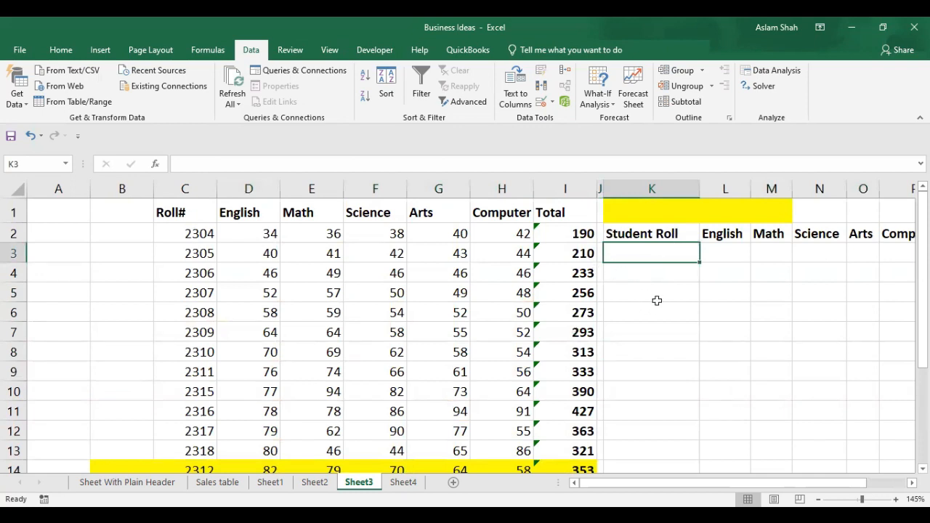
{"action": "left_click", "coordinate": [187, 238]}
{"action": "left_click_drag", "start_coordinate": [187, 238], "coordinate": [190, 411]}
{"action": "left_click_drag", "start_coordinate": [174, 234], "coordinate": [191, 353]}
{"action": "left_click", "coordinate": [191, 232]}
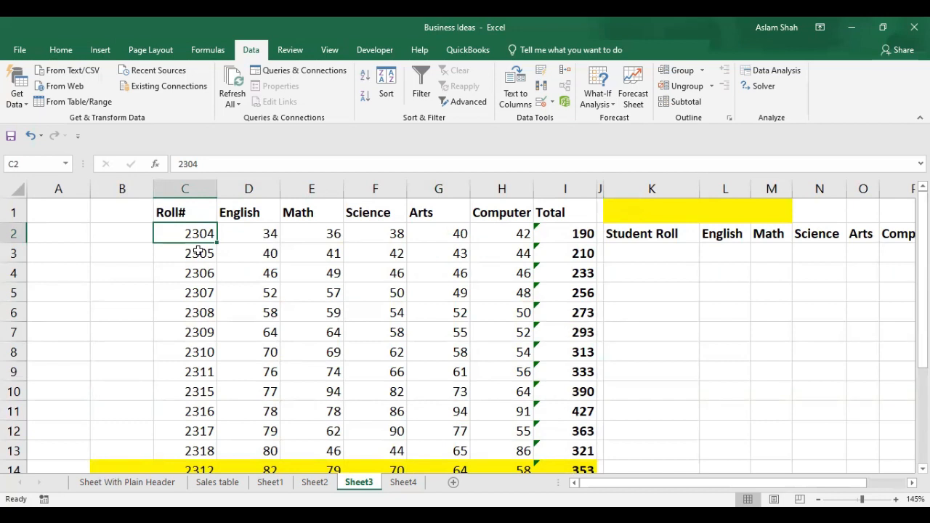
{"action": "left_click", "coordinate": [657, 253]}
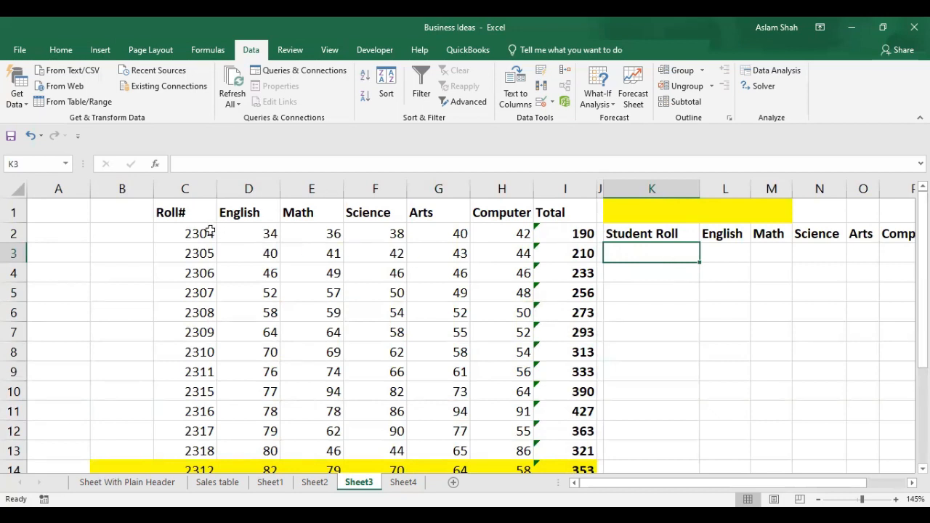
{"action": "left_click_drag", "start_coordinate": [208, 230], "coordinate": [193, 449]}
Add a List data validation to Student Roll cell K3 with source =$C$2:$C$16 and choose the first roll number from it
{"action": "left_click", "coordinate": [686, 256]}
{"action": "left_click", "coordinate": [554, 104]}
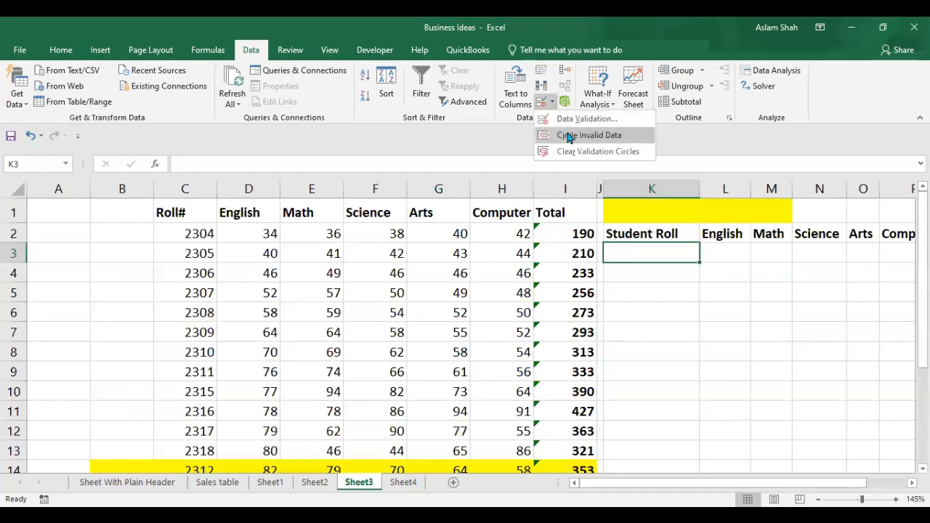
{"action": "left_click", "coordinate": [571, 120]}
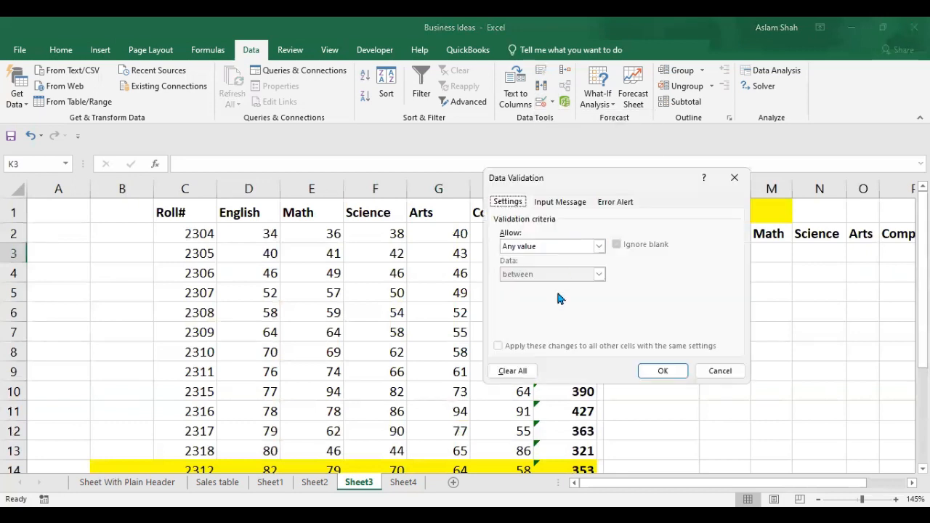
{"action": "left_click", "coordinate": [599, 246]}
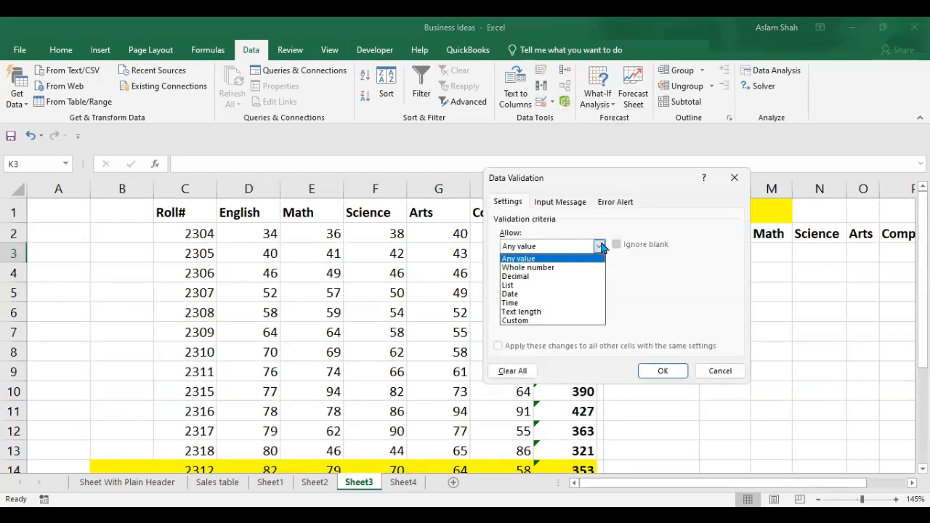
{"action": "left_click", "coordinate": [534, 285]}
{"action": "left_click", "coordinate": [562, 300]}
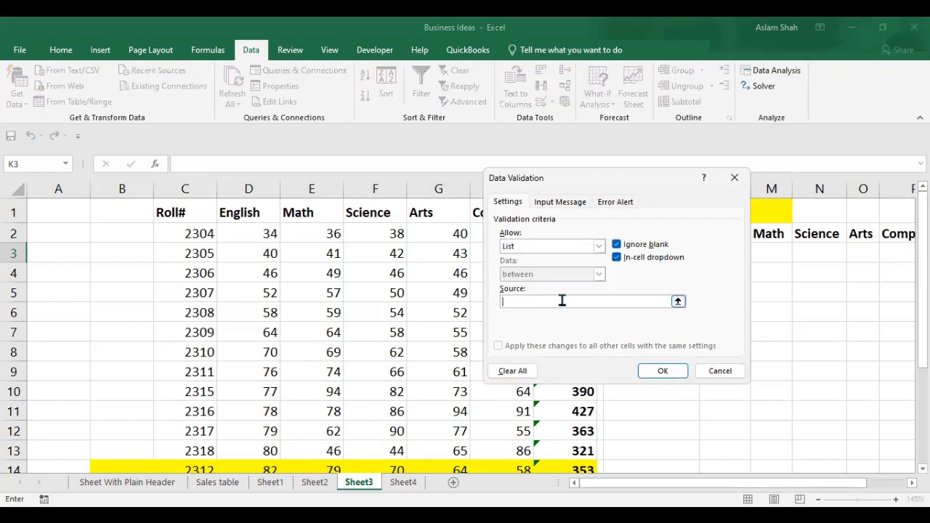
{"action": "left_click", "coordinate": [192, 234]}
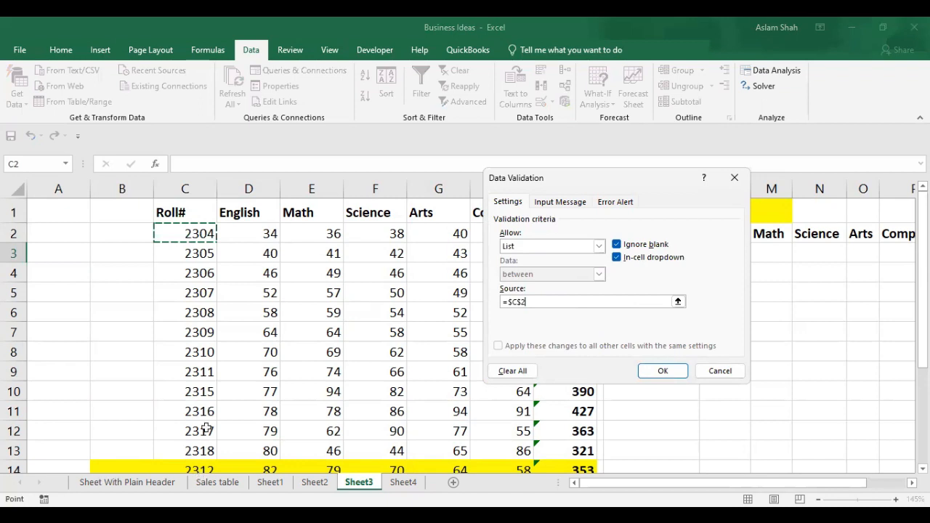
{"action": "key", "text": "ctrl+shift+Down"}
{"action": "left_click", "coordinate": [657, 371]}
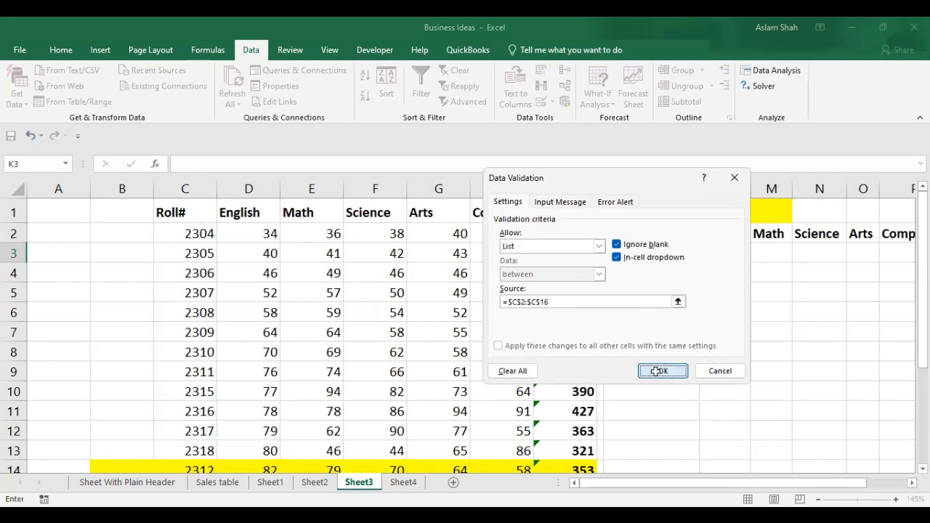
{"action": "left_click", "coordinate": [704, 257]}
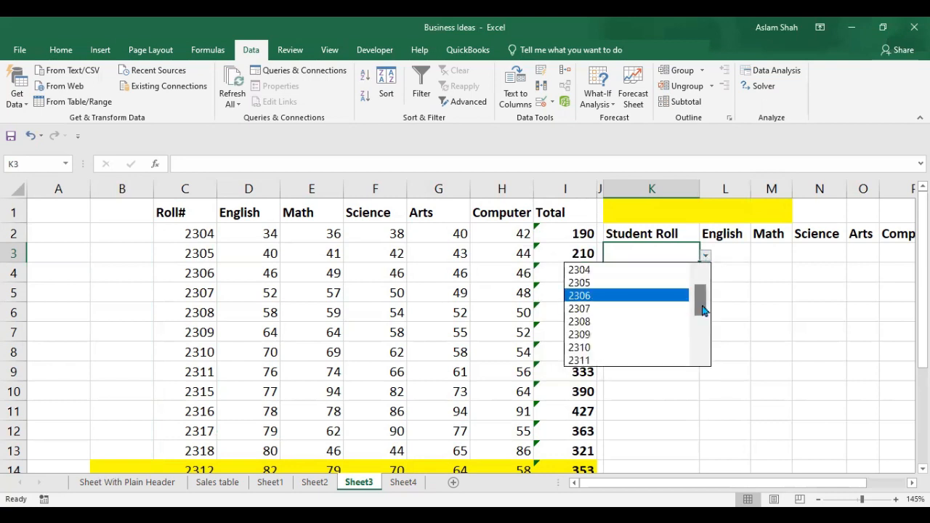
{"action": "left_click", "coordinate": [580, 270]}
Begin an INDEX formula in cell L3 under the lookup table's English heading
{"action": "left_click_drag", "start_coordinate": [607, 483], "coordinate": [635, 482]}
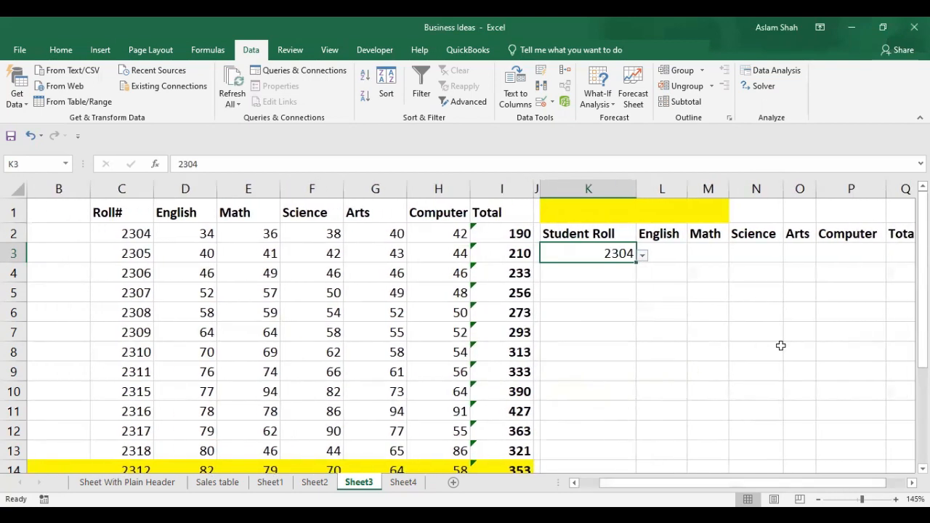
{"action": "scroll", "coordinate": [781, 346], "scroll_direction": "up", "scroll_amount": 1}
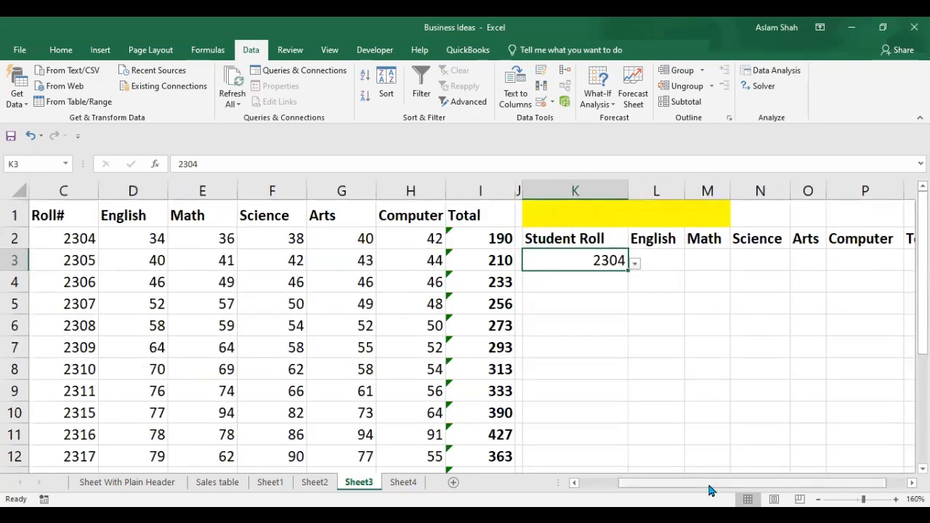
{"action": "left_click_drag", "start_coordinate": [712, 482], "coordinate": [734, 492]}
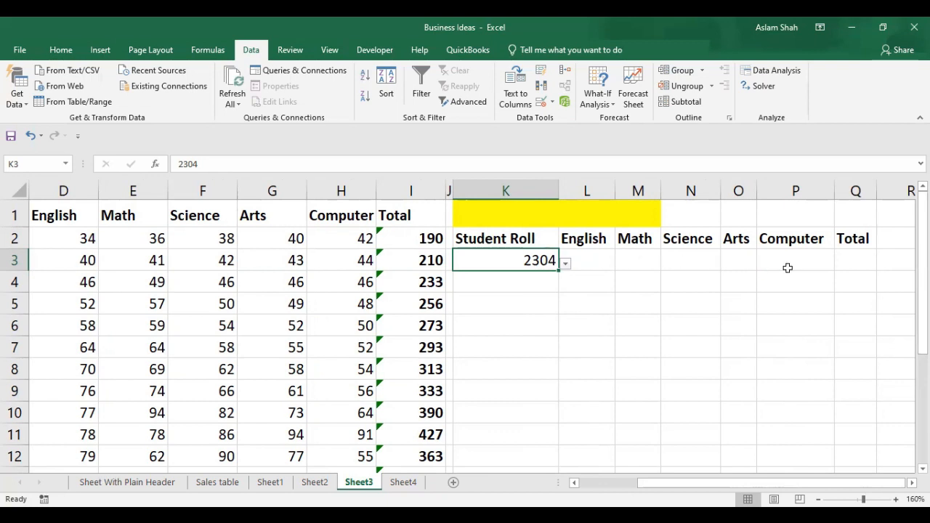
{"action": "left_click", "coordinate": [592, 260]}
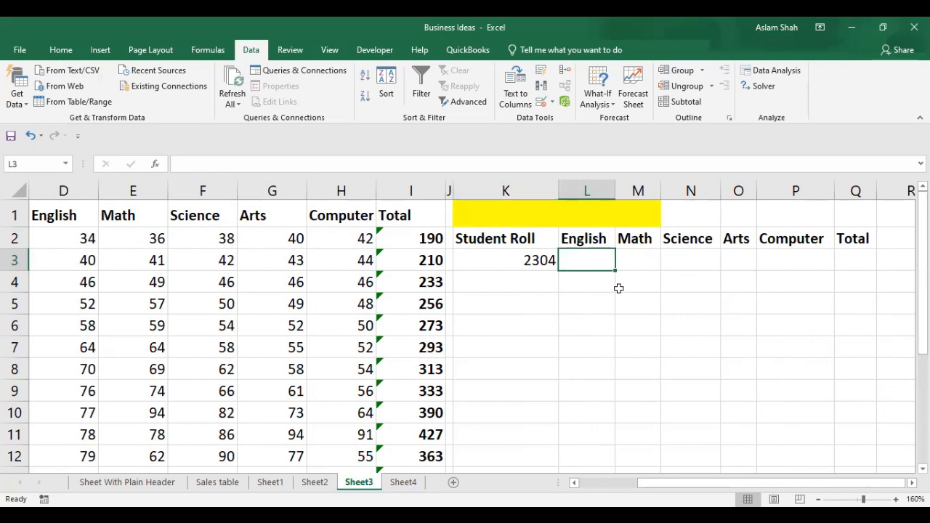
{"action": "type", "text": "-="}
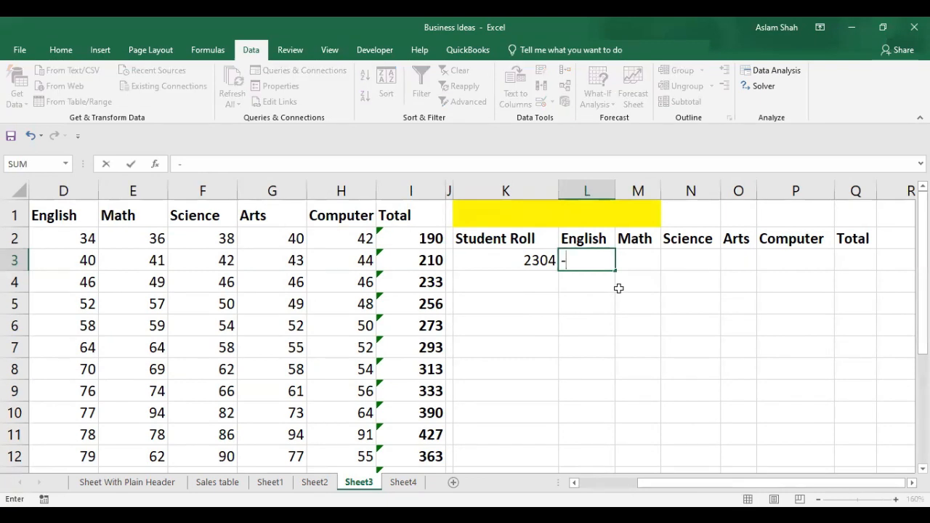
{"action": "key", "text": "BackSpace"}
{"action": "type", "text": "="}
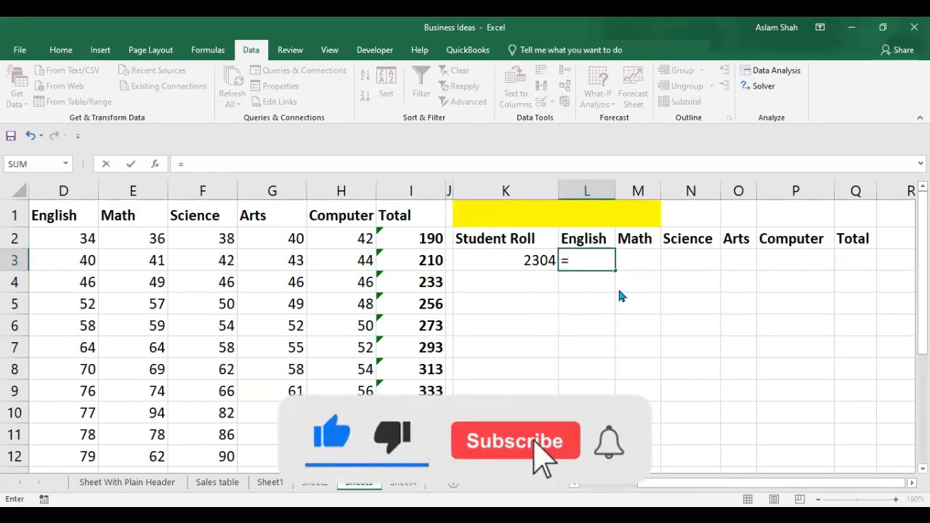
{"action": "type", "text": "ind"}
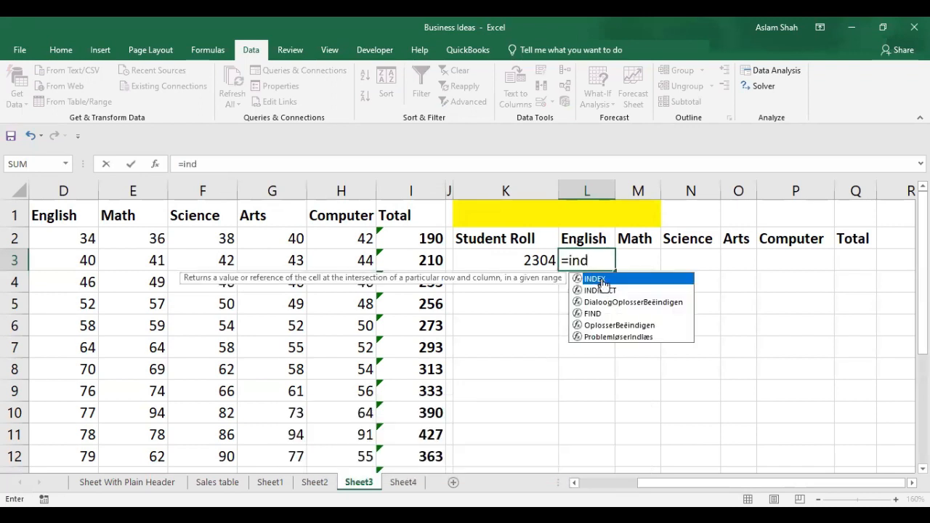
{"action": "double_click", "coordinate": [600, 281]}
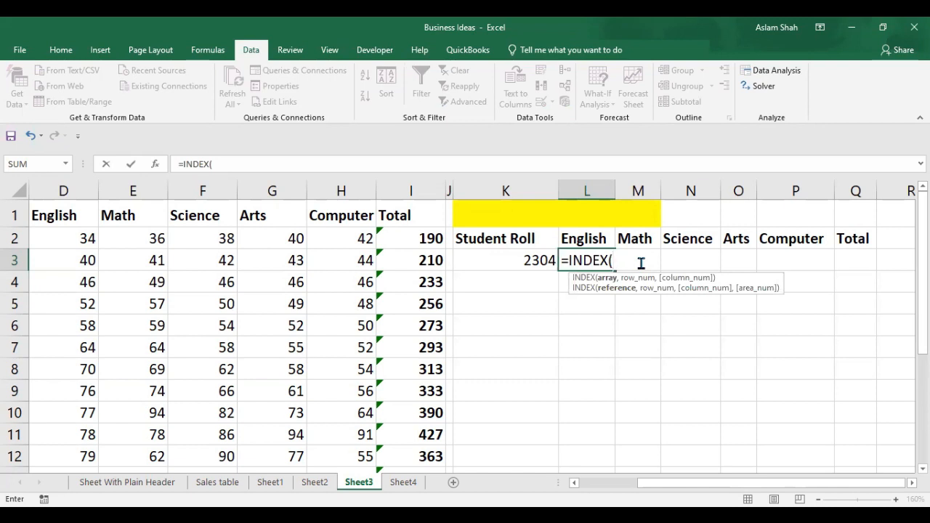
Following the pattern in row 19, set the English marks D2:D16 as the INDEX return range
{"action": "left_click_drag", "start_coordinate": [684, 483], "coordinate": [647, 476]}
{"action": "scroll", "coordinate": [534, 354], "scroll_direction": "down", "scroll_amount": 2}
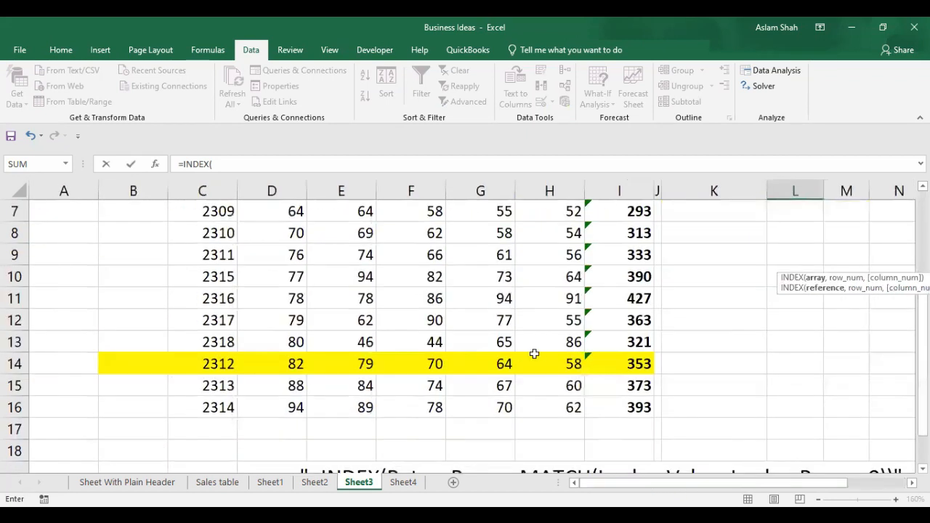
{"action": "scroll", "coordinate": [535, 354], "scroll_direction": "down", "scroll_amount": 1}
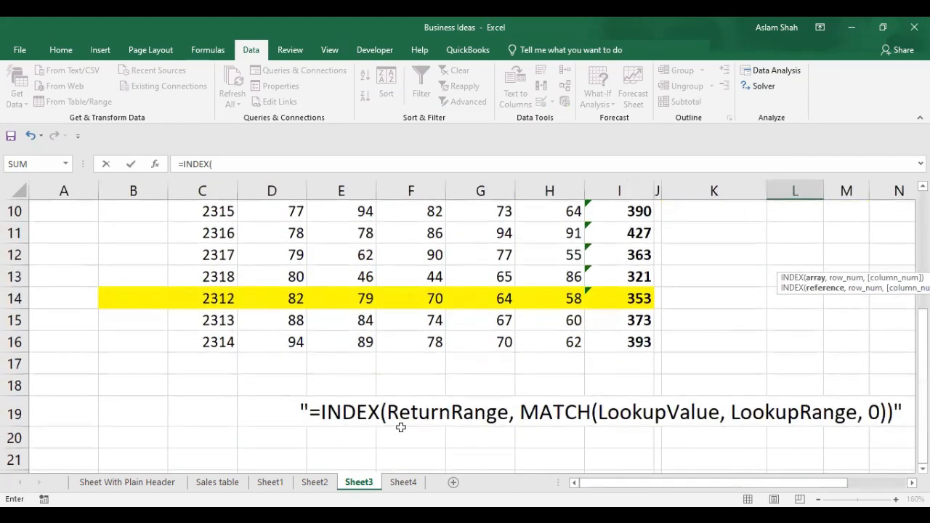
{"action": "scroll", "coordinate": [670, 318], "scroll_direction": "up", "scroll_amount": 3}
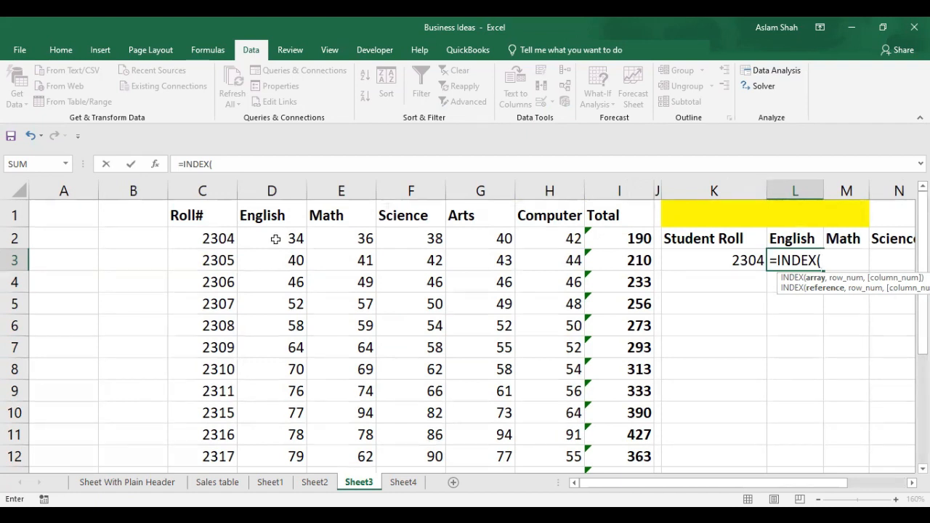
{"action": "left_click_drag", "start_coordinate": [276, 239], "coordinate": [282, 270]}
{"action": "mouse_move", "coordinate": [282, 433]}
{"action": "left_mouse_down"}
{"action": "mouse_move", "coordinate": [290, 491]}
{"action": "mouse_move", "coordinate": [276, 421]}
{"action": "mouse_move", "coordinate": [284, 488]}
{"action": "mouse_move", "coordinate": [284, 425]}
{"action": "left_mouse_up"}
{"action": "scroll", "coordinate": [266, 313], "scroll_direction": "up", "scroll_amount": 2}
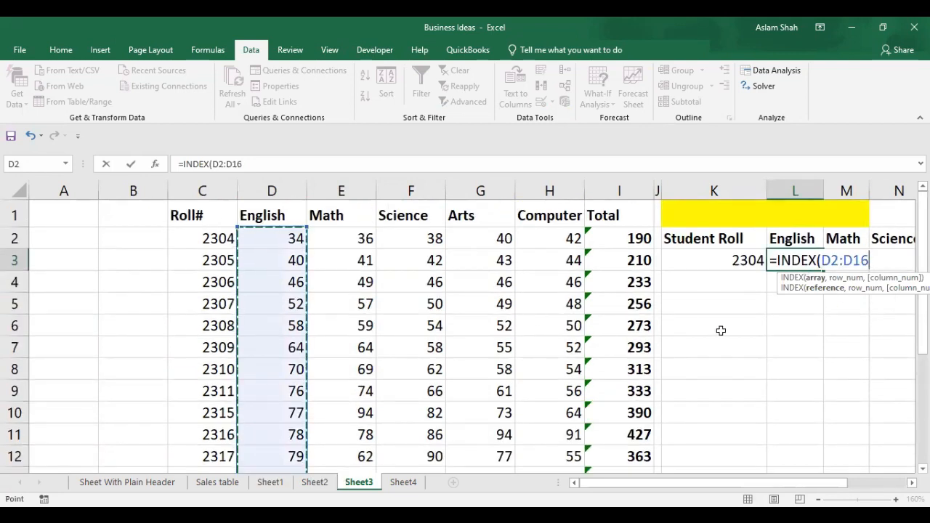
{"action": "type", "text": ","}
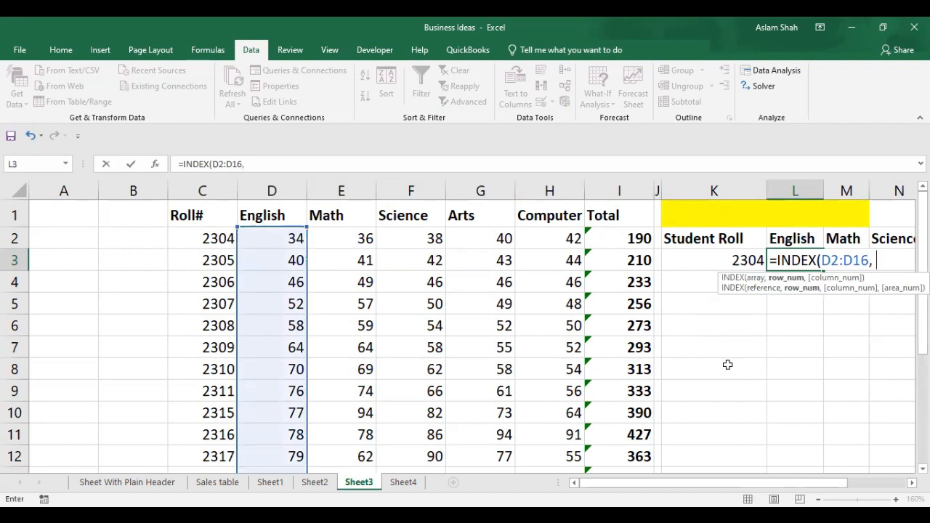
Following the pattern in row 19, nest a MATCH function as the INDEX row argument with Student Roll cell K3 as lookup value
{"action": "scroll", "coordinate": [727, 365], "scroll_direction": "down", "scroll_amount": 3}
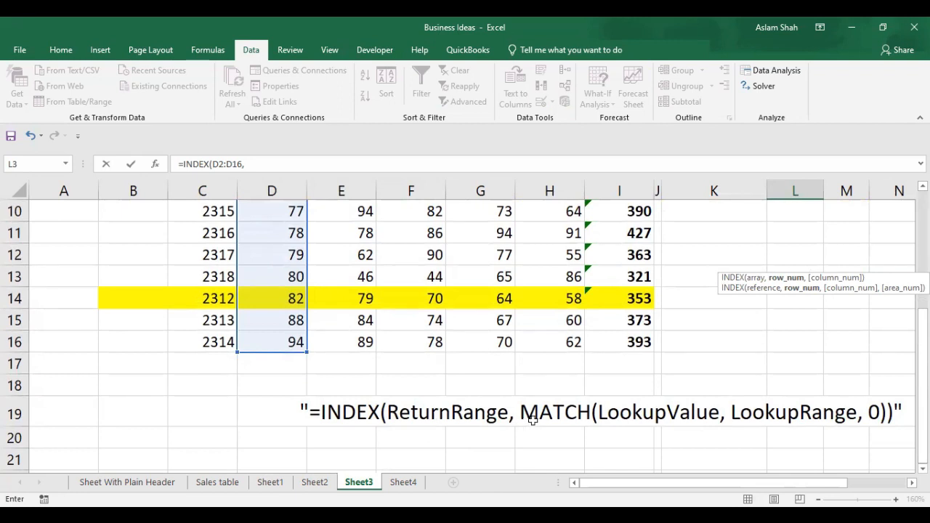
{"action": "scroll", "coordinate": [800, 324], "scroll_direction": "up", "scroll_amount": 3}
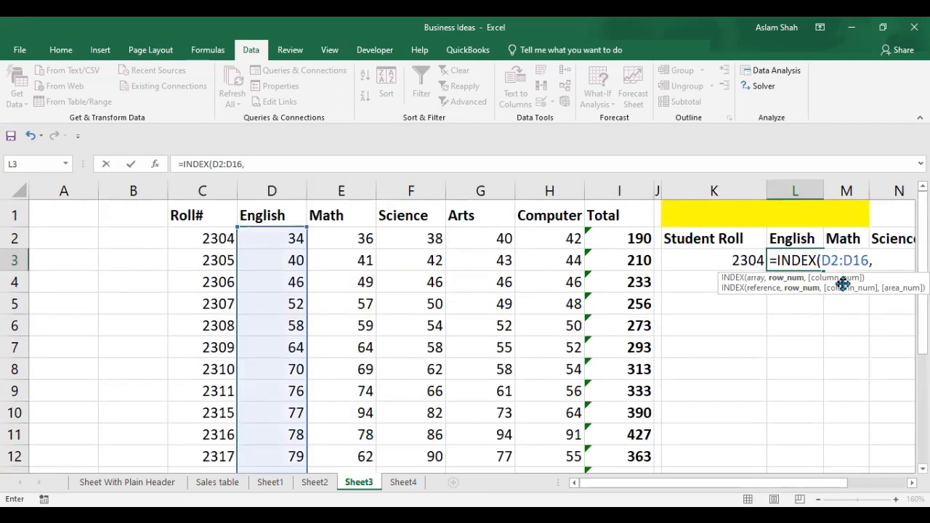
{"action": "type", "text": "MATCH("}
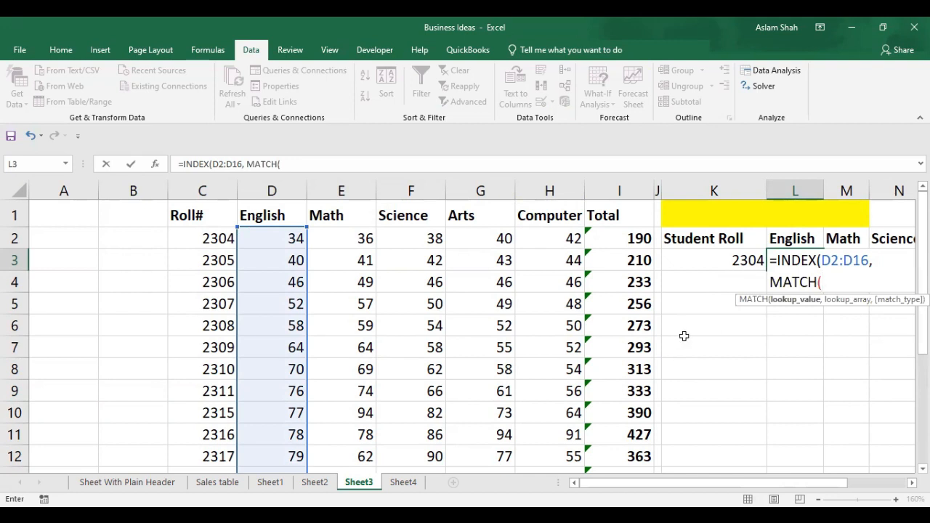
{"action": "scroll", "coordinate": [684, 336], "scroll_direction": "down", "scroll_amount": 4}
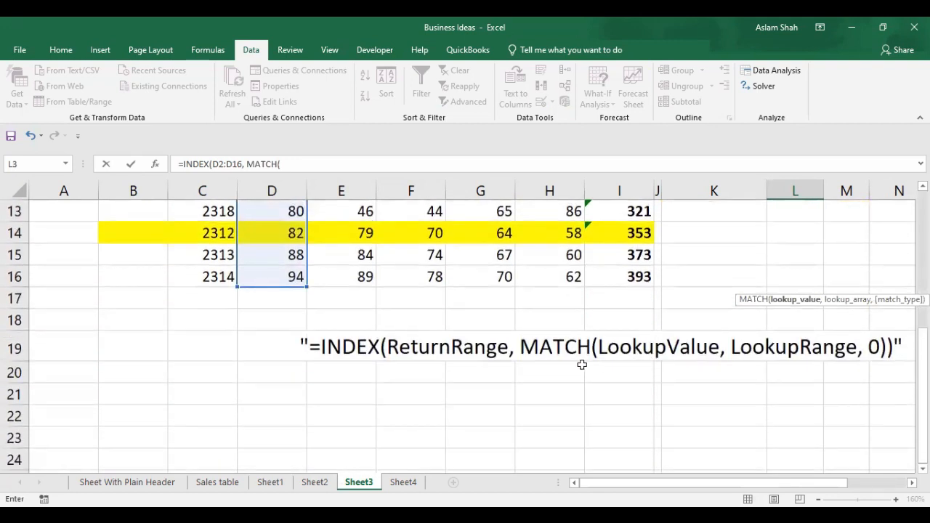
{"action": "scroll", "coordinate": [678, 364], "scroll_direction": "up", "scroll_amount": 4}
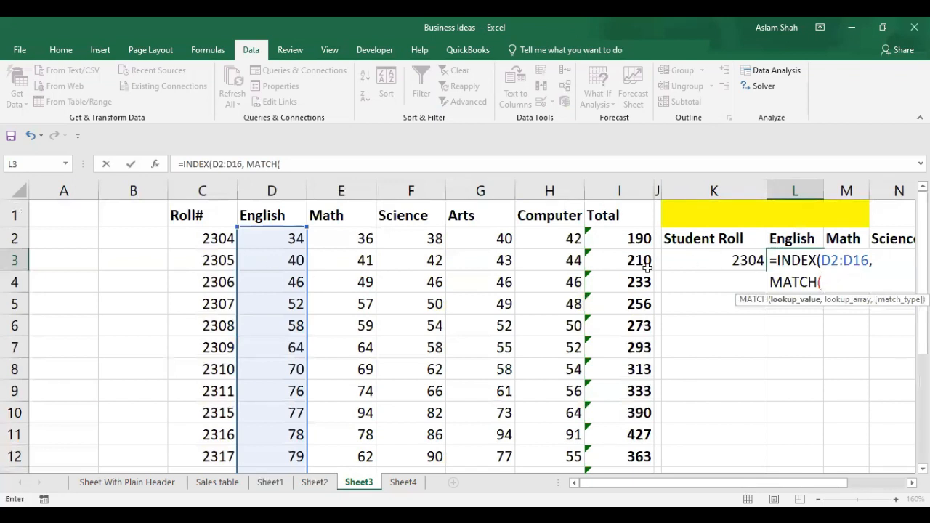
{"action": "left_click", "coordinate": [724, 261]}
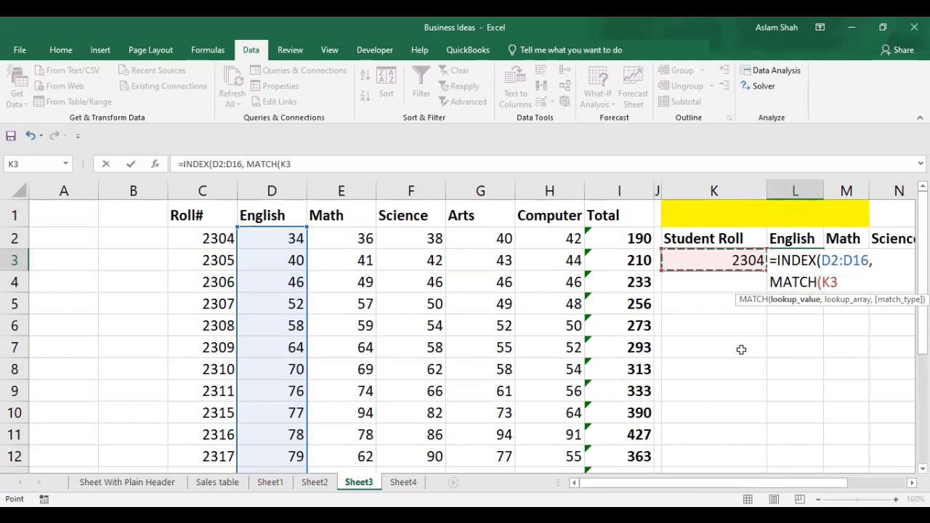
{"action": "type", "text": ","}
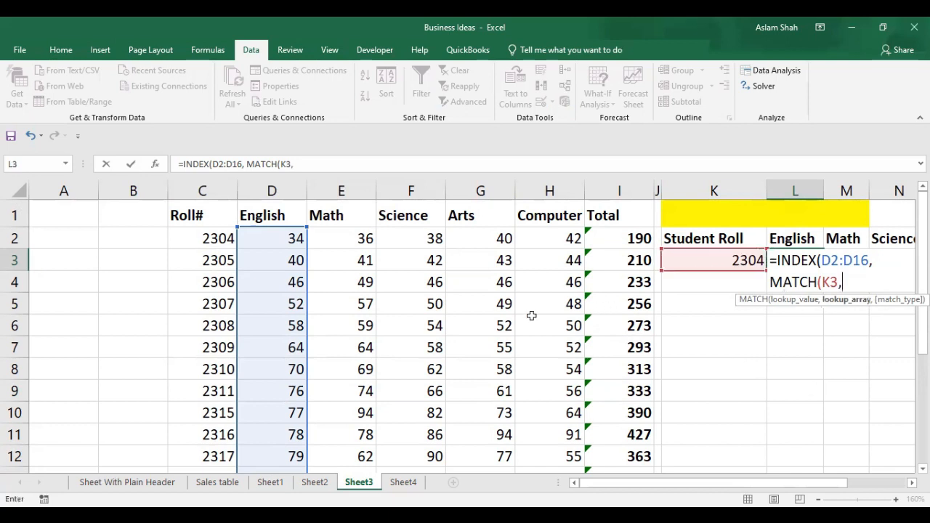
Set the roll numbers C2:C16 as the MATCH lookup range
{"action": "scroll", "coordinate": [531, 320], "scroll_direction": "down", "scroll_amount": 3}
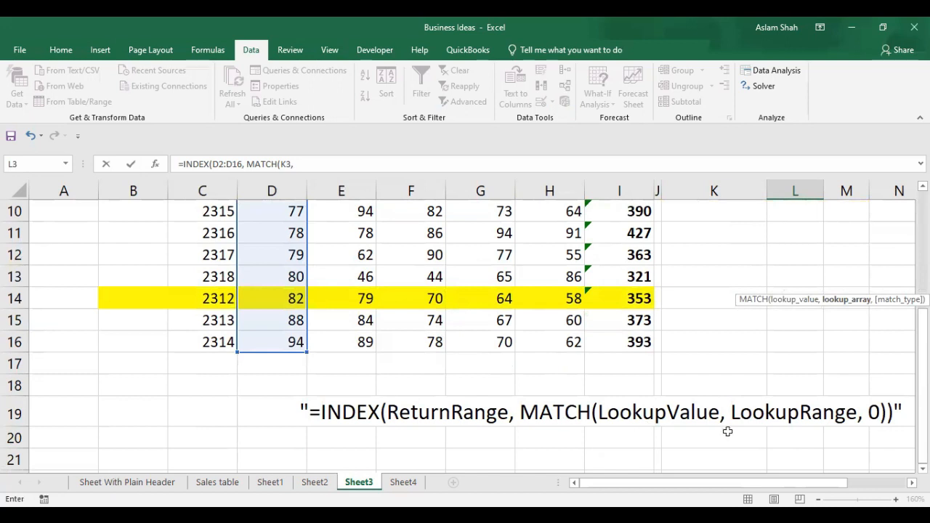
{"action": "scroll", "coordinate": [837, 411], "scroll_direction": "up", "scroll_amount": 3}
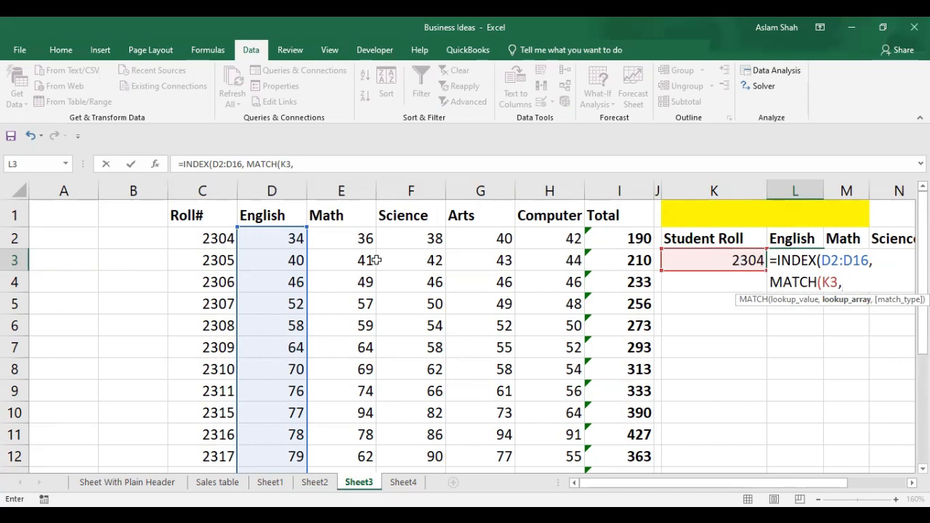
{"action": "left_click", "coordinate": [208, 238]}
{"action": "left_click_drag", "start_coordinate": [204, 270], "coordinate": [205, 274]}
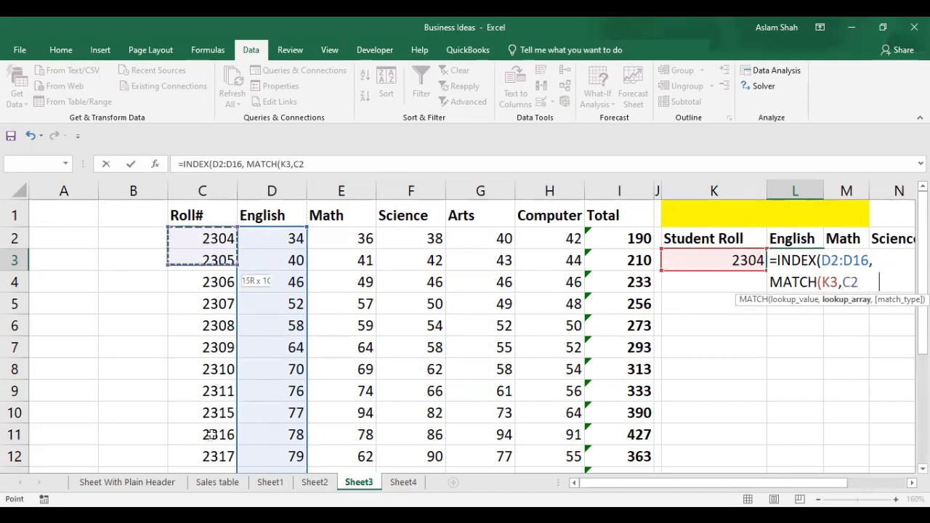
{"action": "type", "text": ","}
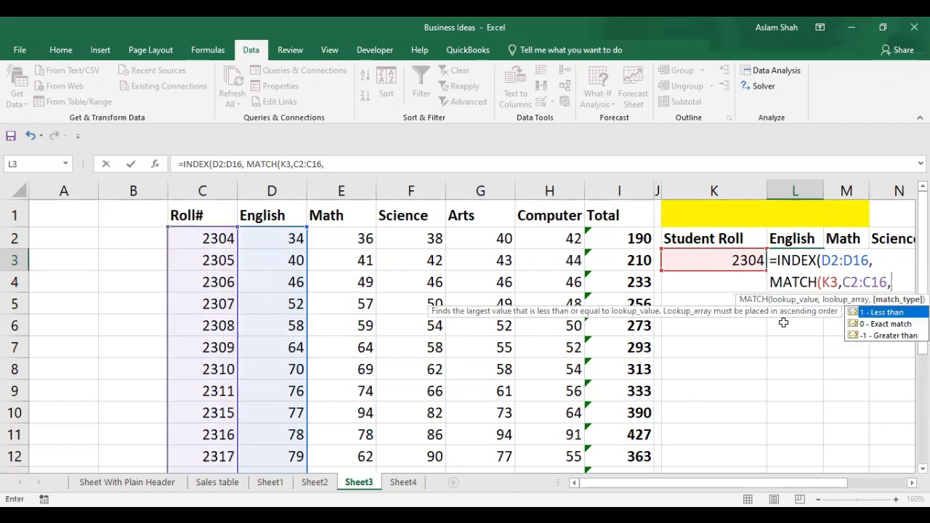
Complete the L3 formula with match type 0 and both closing parentheses, and enter it
{"action": "scroll", "coordinate": [772, 341], "scroll_direction": "down", "scroll_amount": 4}
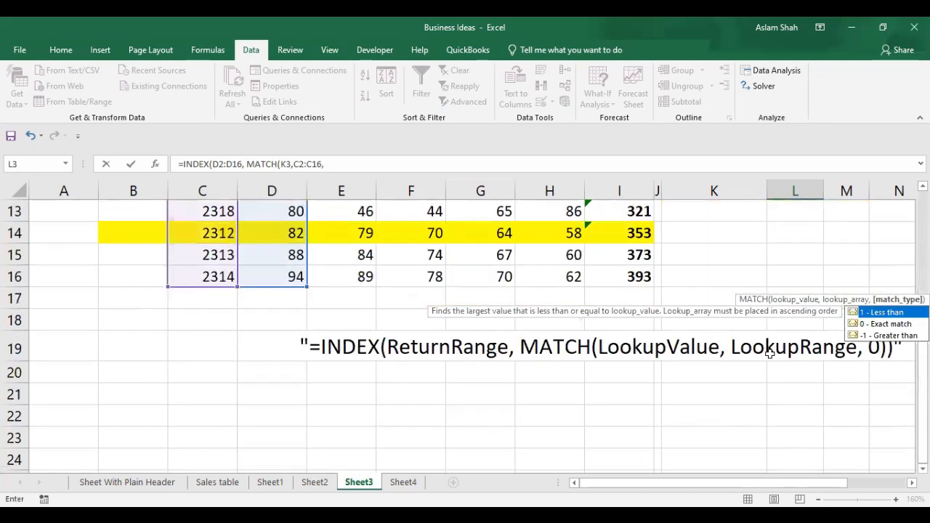
{"action": "scroll", "coordinate": [860, 376], "scroll_direction": "up", "scroll_amount": 4}
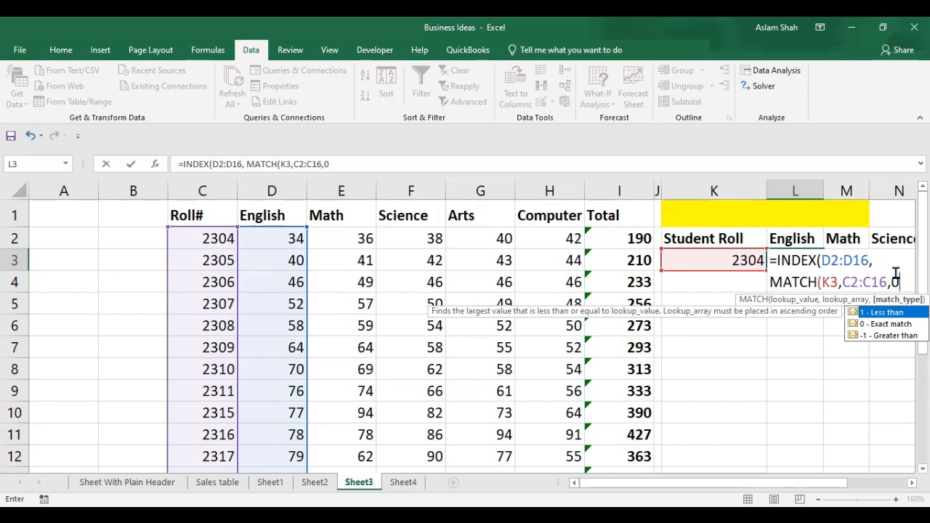
{"action": "type", "text": ")"}
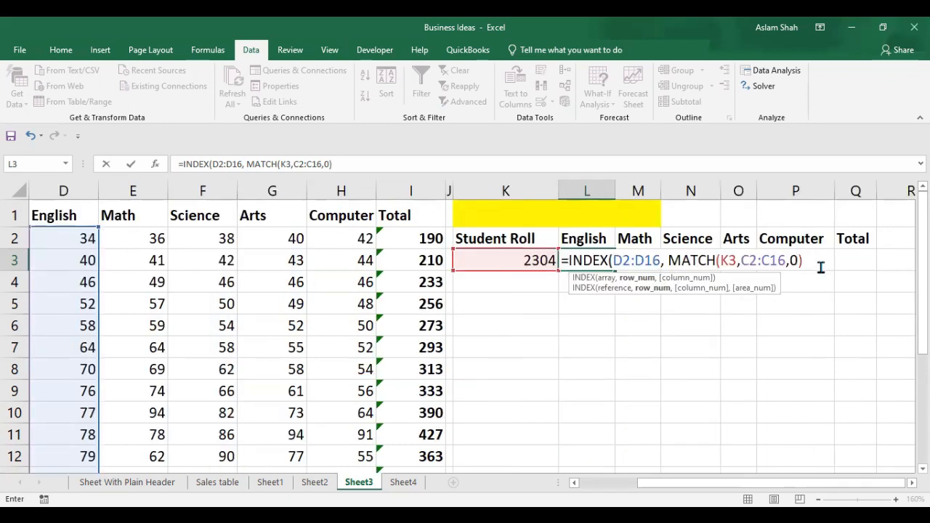
{"action": "type", "text": ")"}
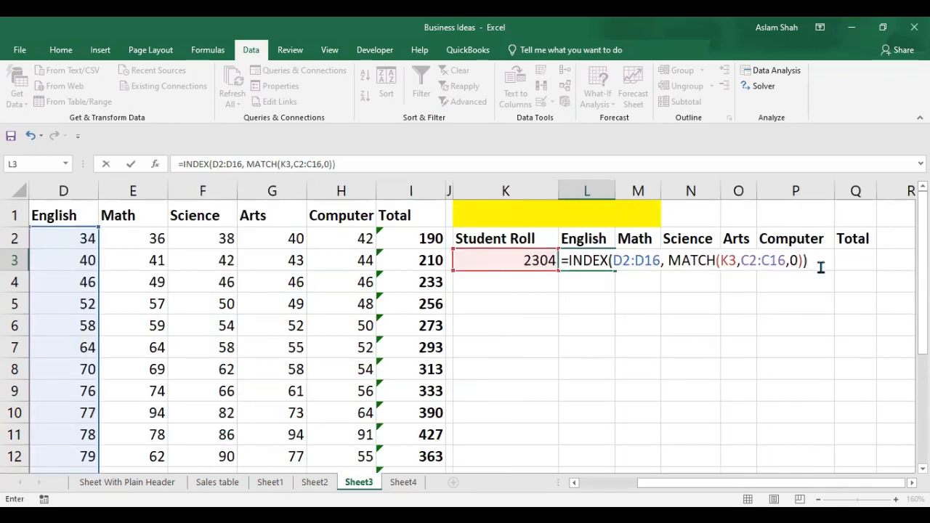
{"action": "key", "text": "Return"}
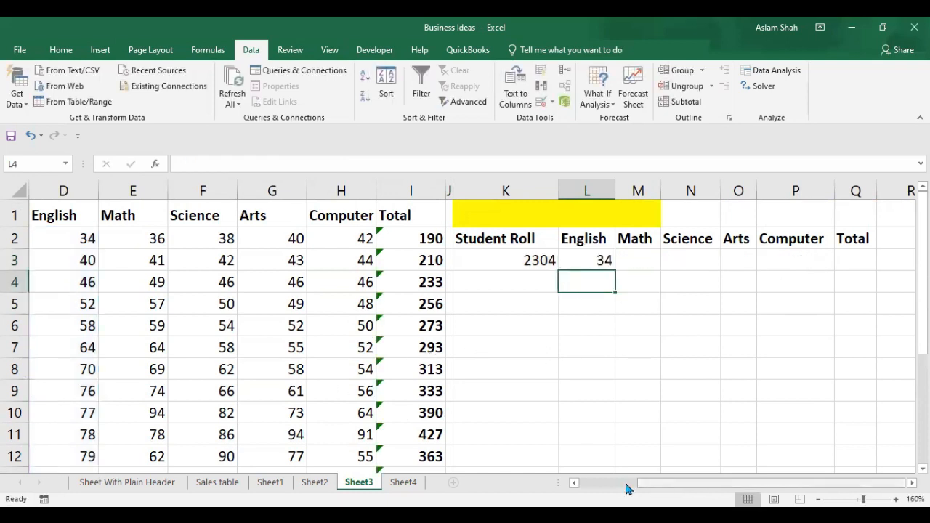
Compare the English result in L3 with the source table row of the selected roll number
{"action": "left_click", "coordinate": [819, 499]}
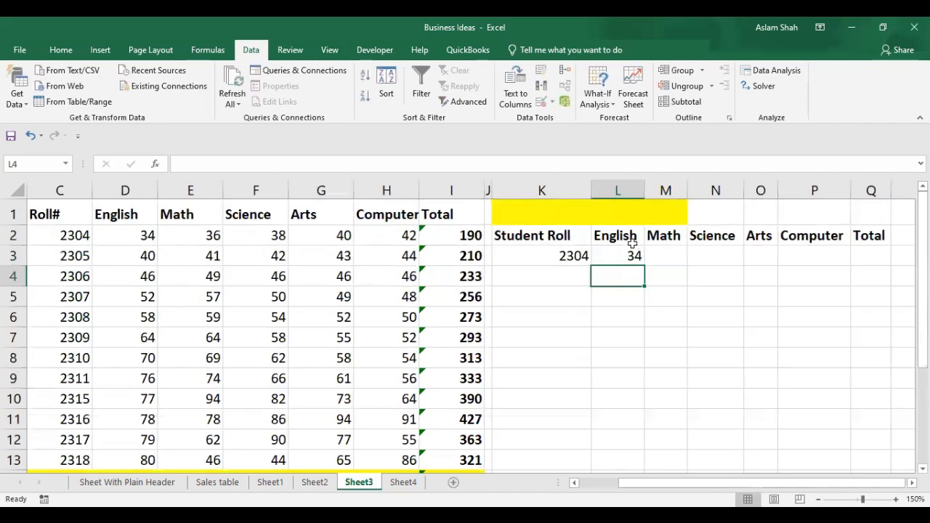
{"action": "left_click", "coordinate": [632, 238]}
{"action": "left_click", "coordinate": [633, 257]}
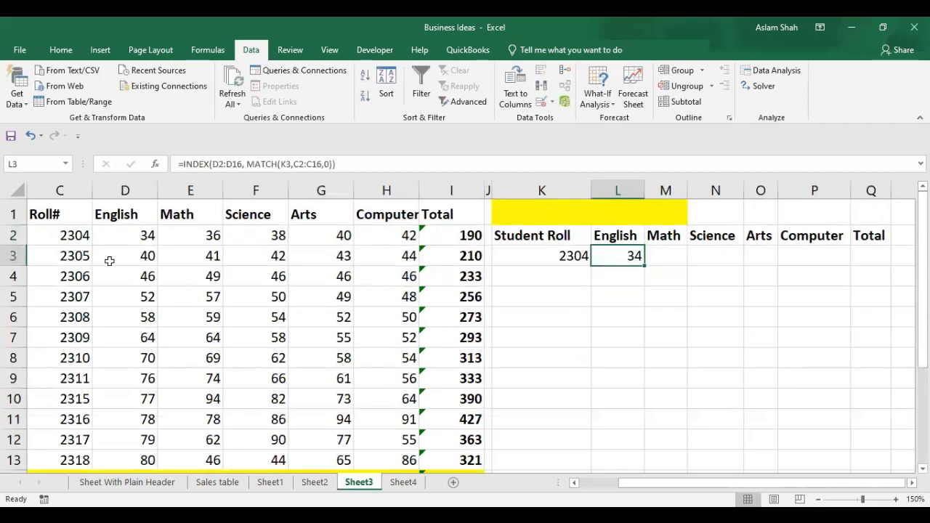
{"action": "left_click", "coordinate": [63, 237]}
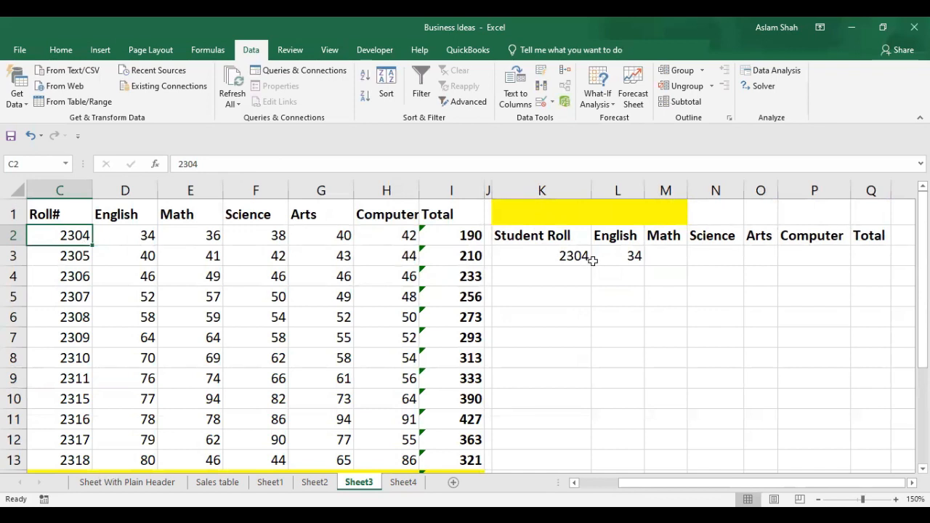
{"action": "left_click", "coordinate": [625, 256]}
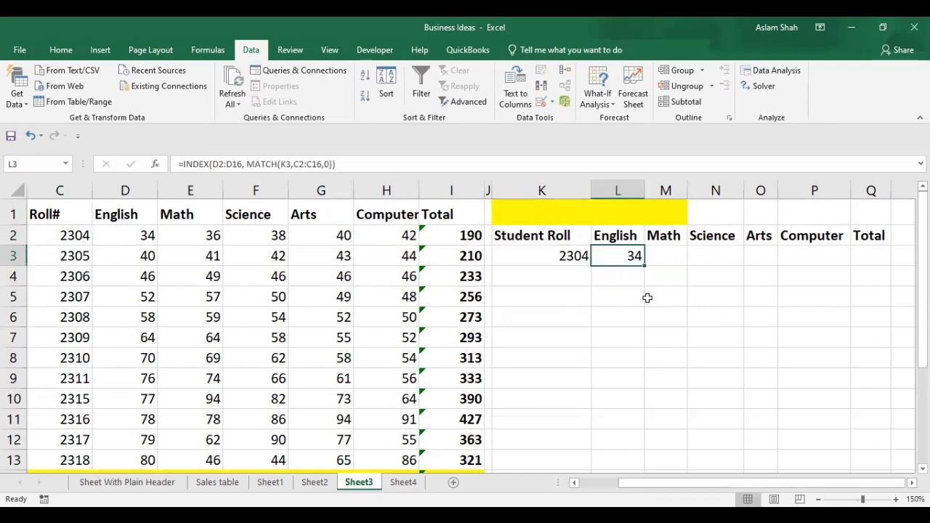
Test the English lookup by choosing the roll numbers from C3 and C8 in the K3 drop-down list and checking L3
{"action": "left_click", "coordinate": [555, 258]}
{"action": "left_click", "coordinate": [597, 259]}
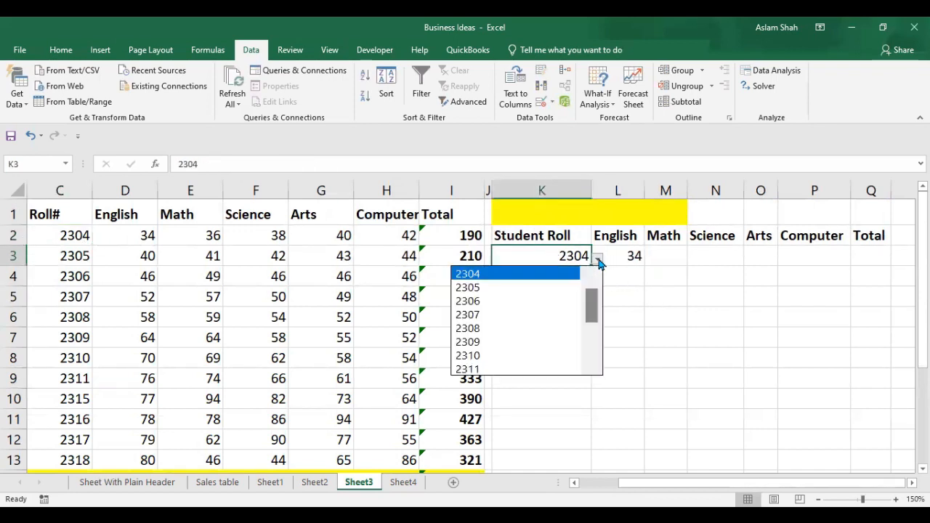
{"action": "left_click", "coordinate": [469, 288]}
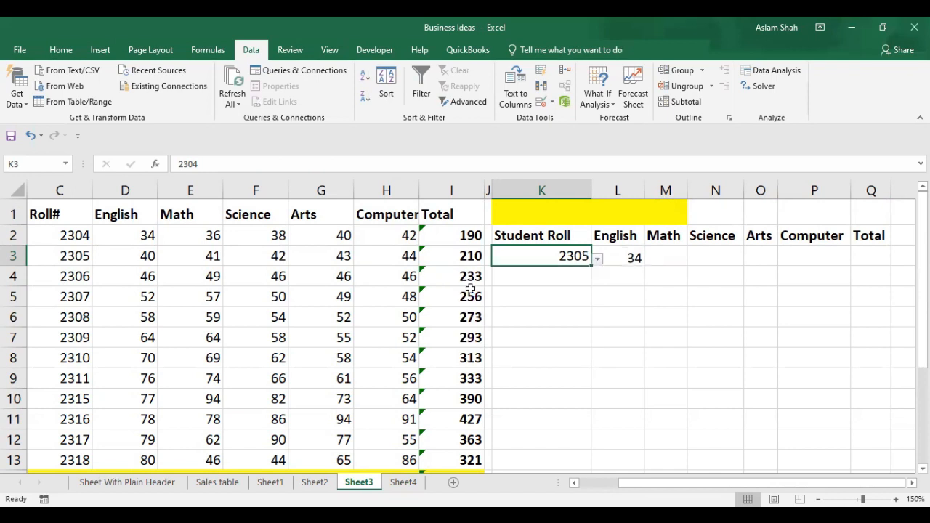
{"action": "left_click", "coordinate": [634, 256]}
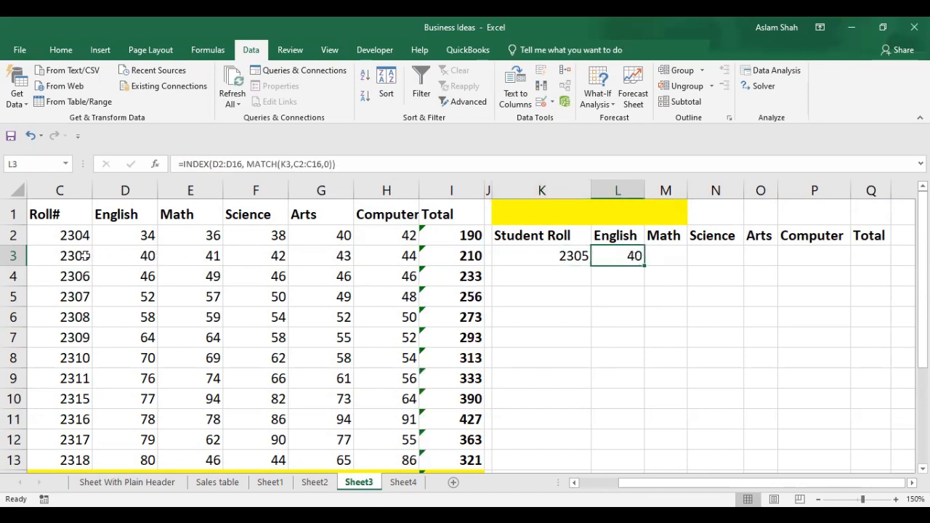
{"action": "left_click", "coordinate": [135, 258]}
{"action": "left_click", "coordinate": [585, 258]}
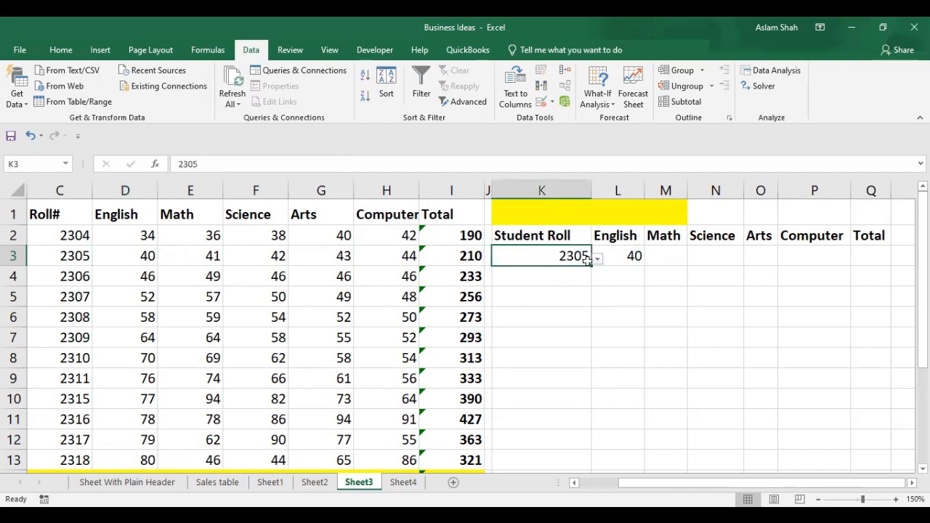
{"action": "left_click", "coordinate": [598, 259]}
{"action": "left_click", "coordinate": [534, 341]}
{"action": "left_click", "coordinate": [638, 256]}
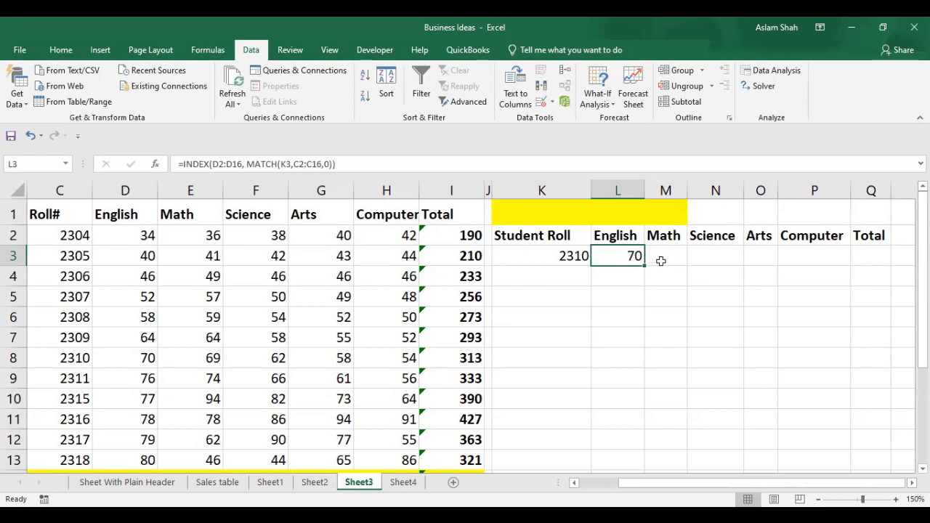
Fill the INDEX/MATCH formula from L3 across the Math, Science, Arts, Computer and Total cells through Q3
{"action": "left_click_drag", "start_coordinate": [669, 258], "coordinate": [857, 256]}
{"action": "left_click", "coordinate": [667, 255]}
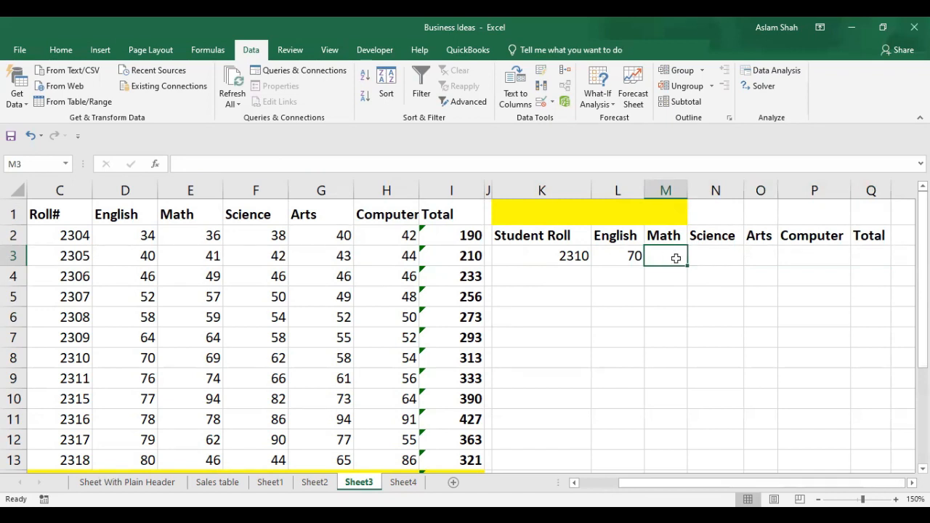
{"action": "left_click", "coordinate": [637, 262]}
{"action": "left_click_drag", "start_coordinate": [644, 265], "coordinate": [877, 266]}
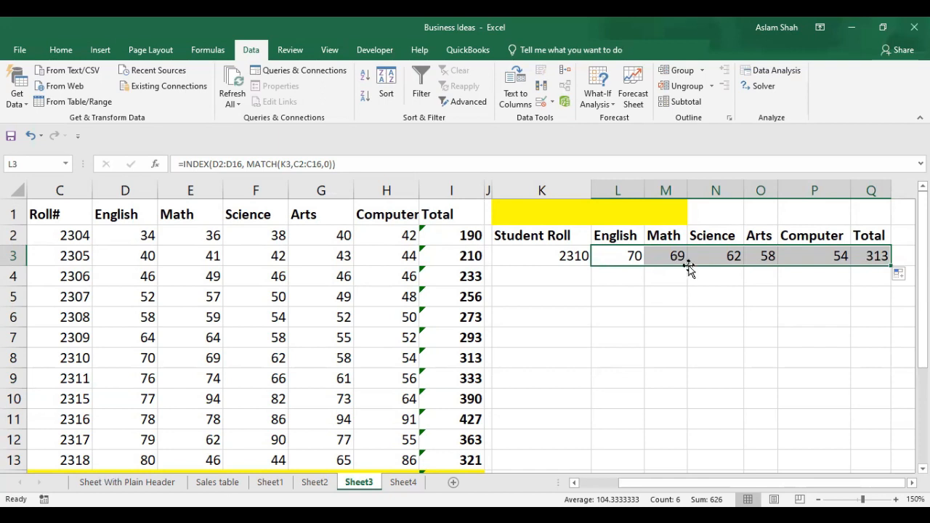
Choose the first roll number in the Student Roll drop-down list in K3
{"action": "left_click", "coordinate": [578, 256]}
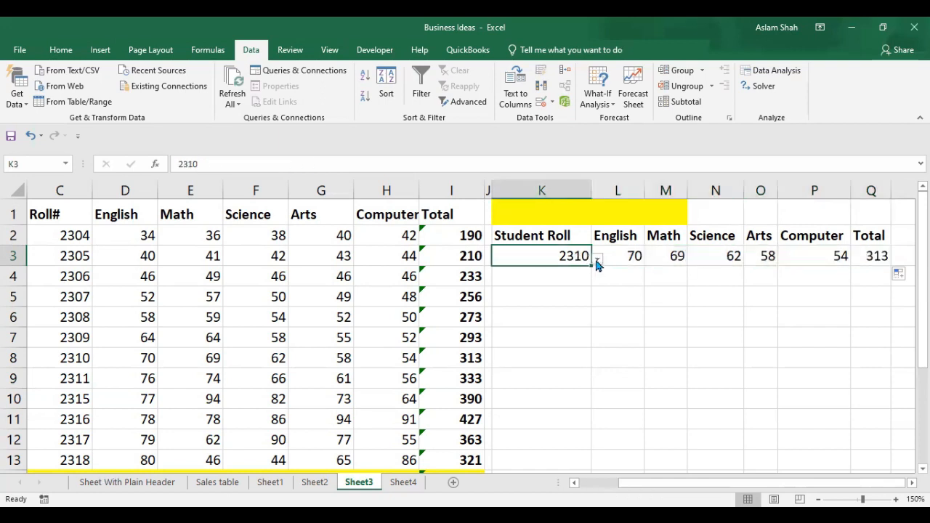
{"action": "left_click", "coordinate": [597, 259]}
{"action": "left_click_drag", "start_coordinate": [590, 331], "coordinate": [591, 294]}
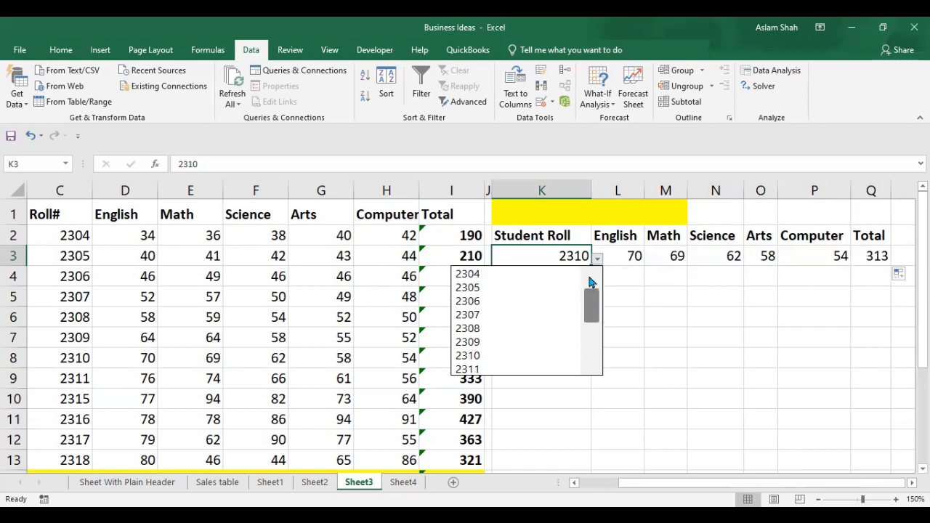
{"action": "left_click", "coordinate": [565, 271]}
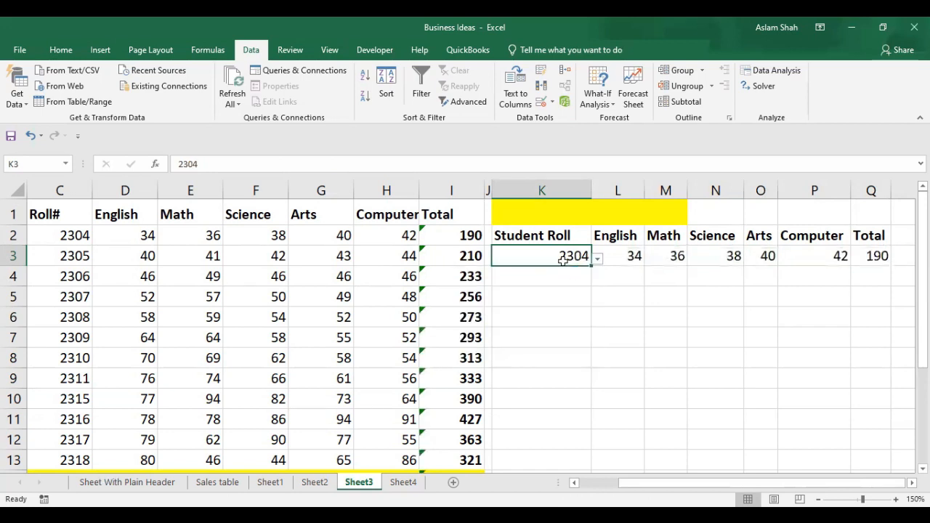
Compare the lookup results and formulas in L3:Q3 with the first student's marks in row 2 of the source table
{"action": "left_click", "coordinate": [70, 234]}
{"action": "left_click", "coordinate": [604, 255]}
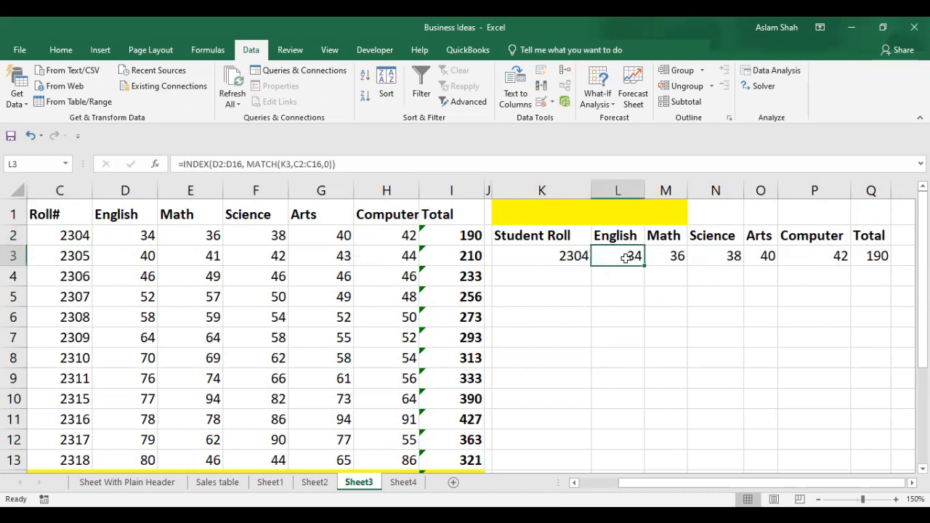
{"action": "left_click", "coordinate": [211, 235]}
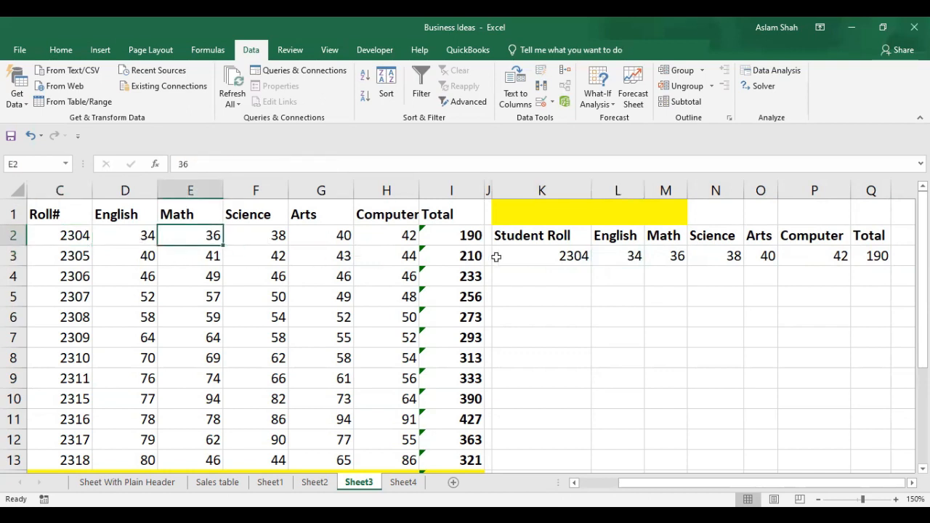
{"action": "left_click", "coordinate": [656, 260]}
{"action": "left_click", "coordinate": [729, 255]}
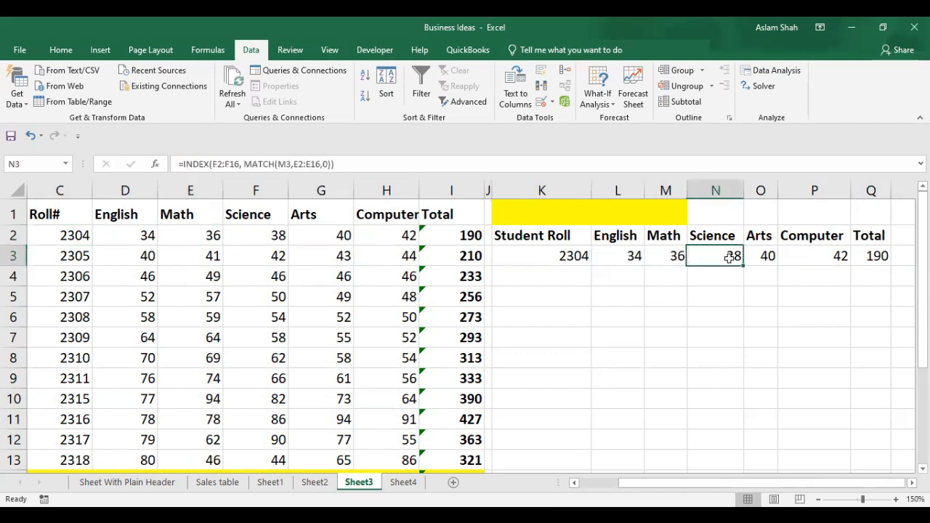
{"action": "left_click", "coordinate": [280, 235]}
{"action": "left_click", "coordinate": [720, 255]}
{"action": "left_click", "coordinate": [761, 255]}
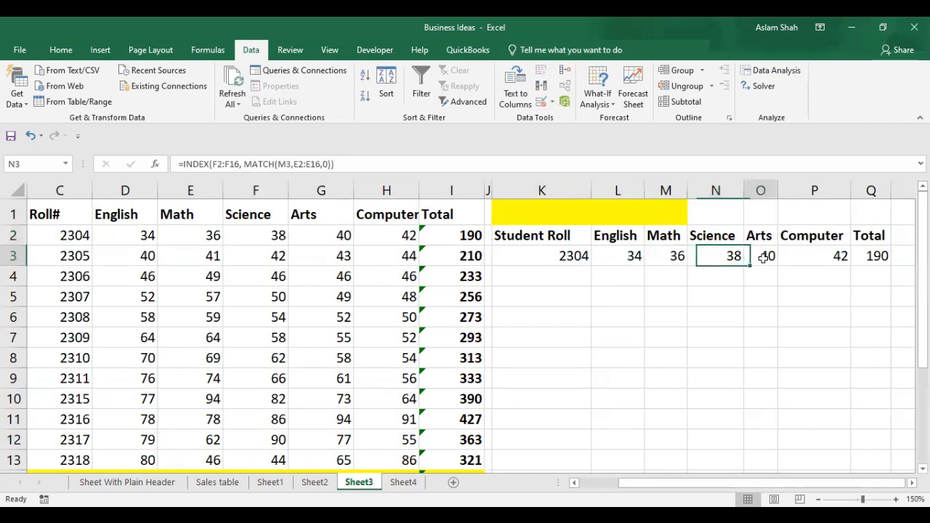
{"action": "left_click", "coordinate": [838, 259]}
{"action": "left_click", "coordinate": [870, 260]}
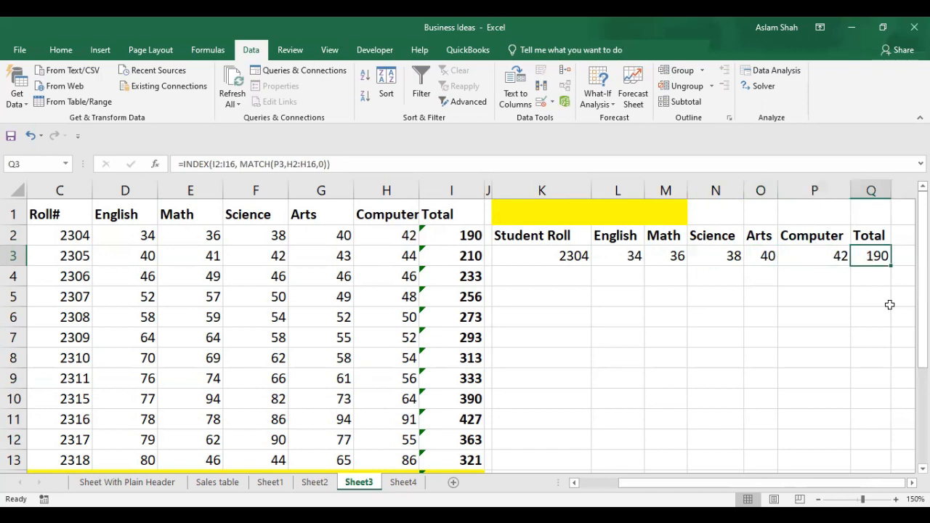
Choose the roll number from C5 in the Student Roll drop-down list in K3
{"action": "left_click", "coordinate": [547, 257]}
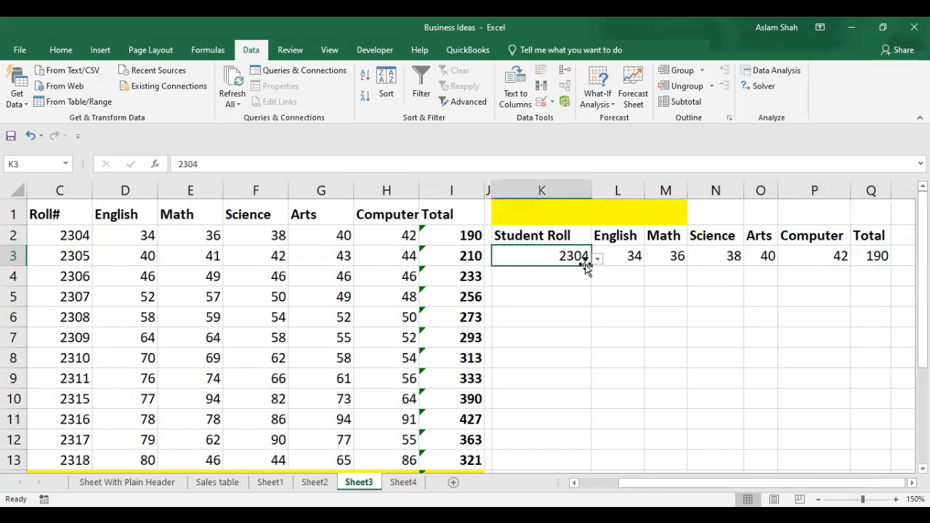
{"action": "left_click", "coordinate": [597, 260]}
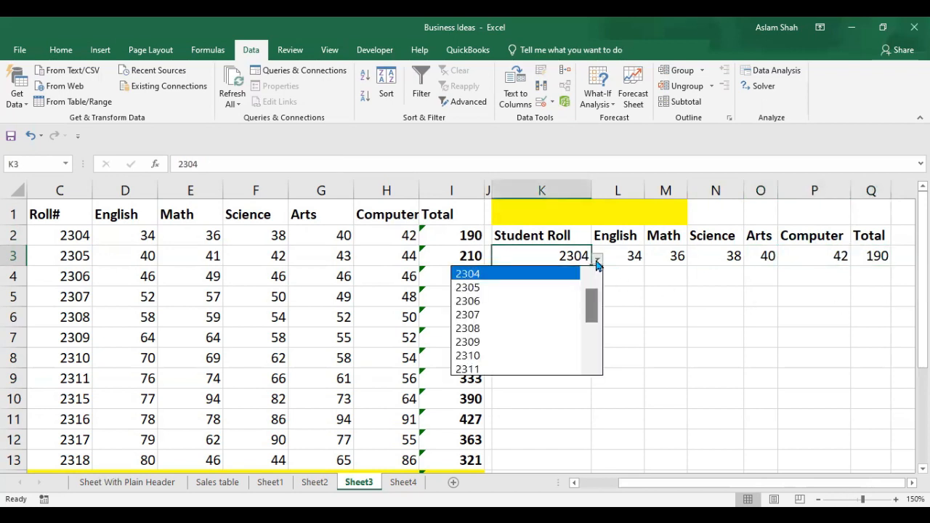
{"action": "left_click", "coordinate": [487, 314]}
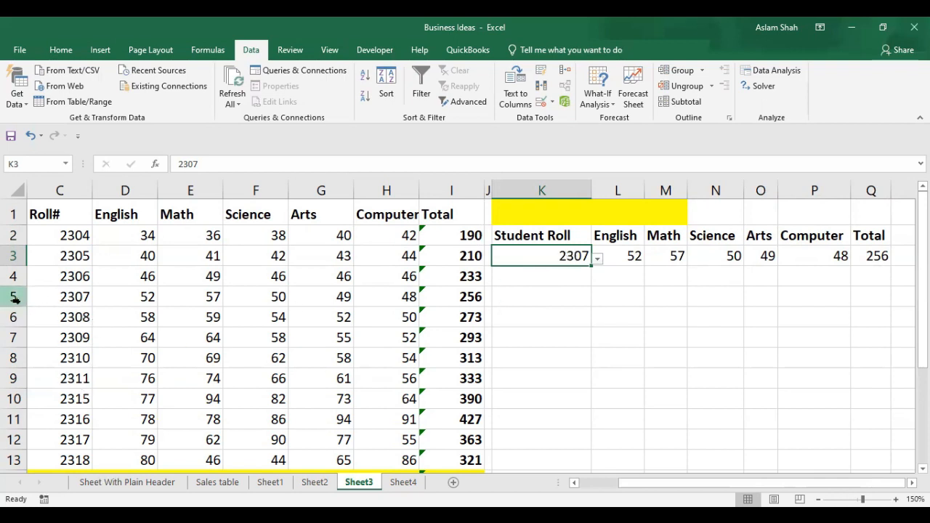
Highlight the chosen student's record in C5:I5 of the source table with a yellow fill
{"action": "left_click_drag", "start_coordinate": [42, 296], "coordinate": [451, 302]}
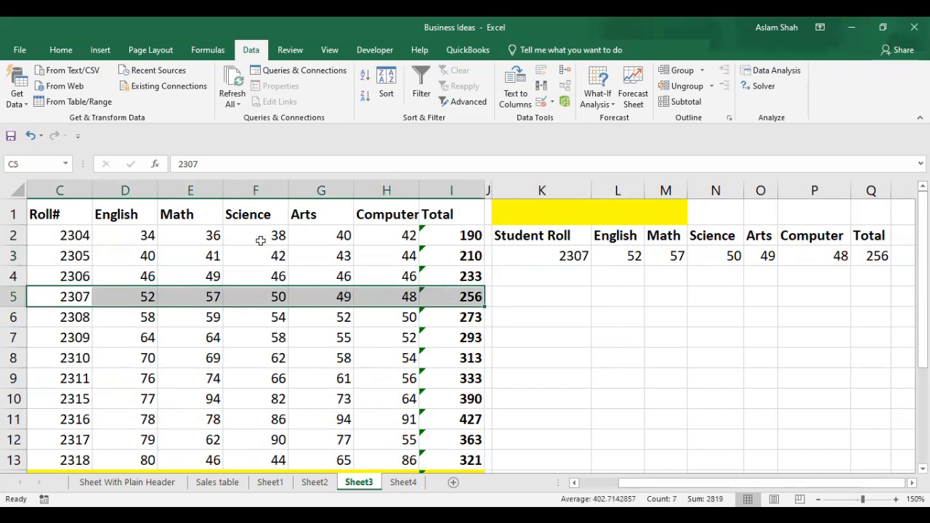
{"action": "left_click", "coordinate": [54, 51]}
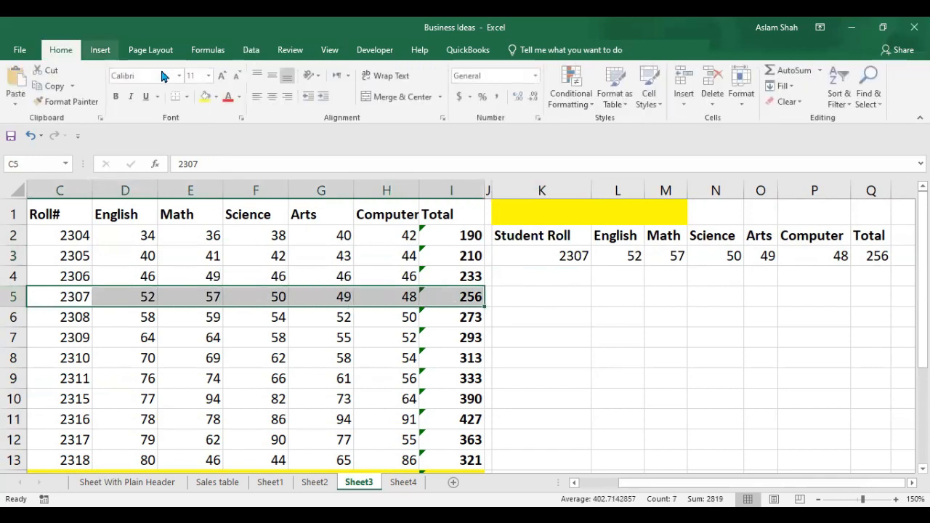
{"action": "left_click", "coordinate": [207, 95]}
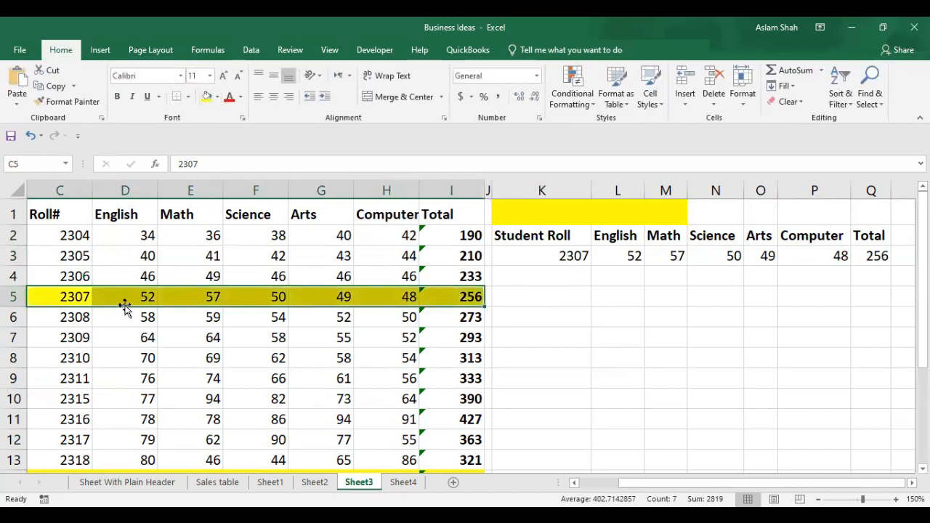
Compare each subject mark and the total in the highlighted row 5 with the matching lookup results in L3:Q3
{"action": "left_click", "coordinate": [145, 298]}
{"action": "left_click", "coordinate": [627, 255]}
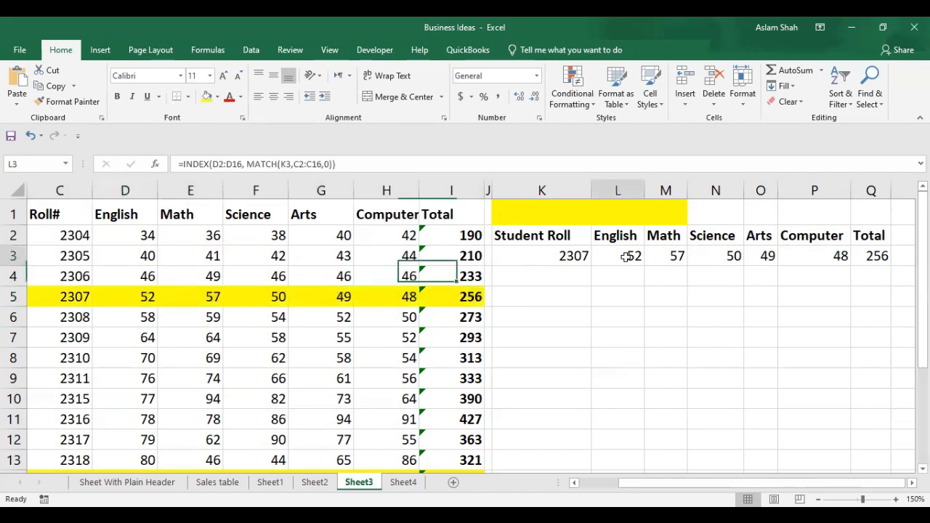
{"action": "left_click", "coordinate": [182, 296]}
{"action": "left_click", "coordinate": [661, 257]}
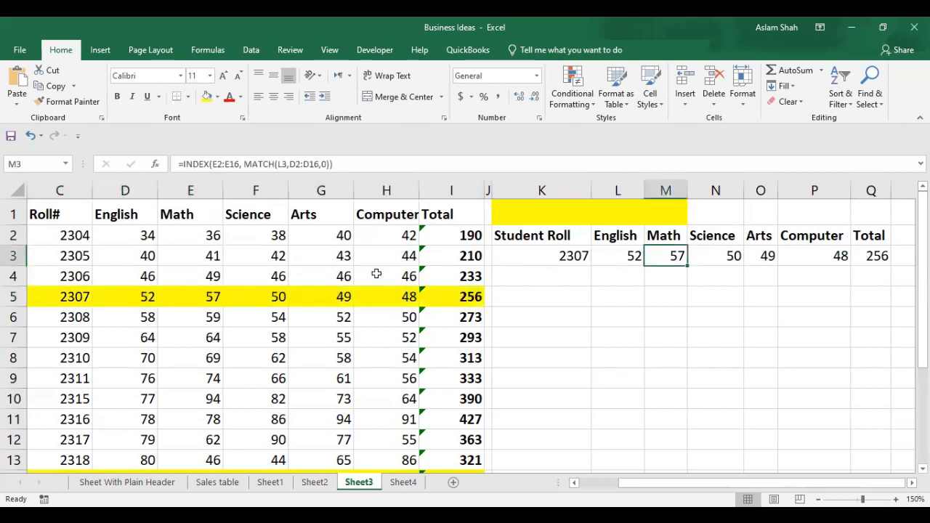
{"action": "left_click", "coordinate": [275, 296]}
{"action": "left_click", "coordinate": [700, 256]}
{"action": "left_click", "coordinate": [356, 296]}
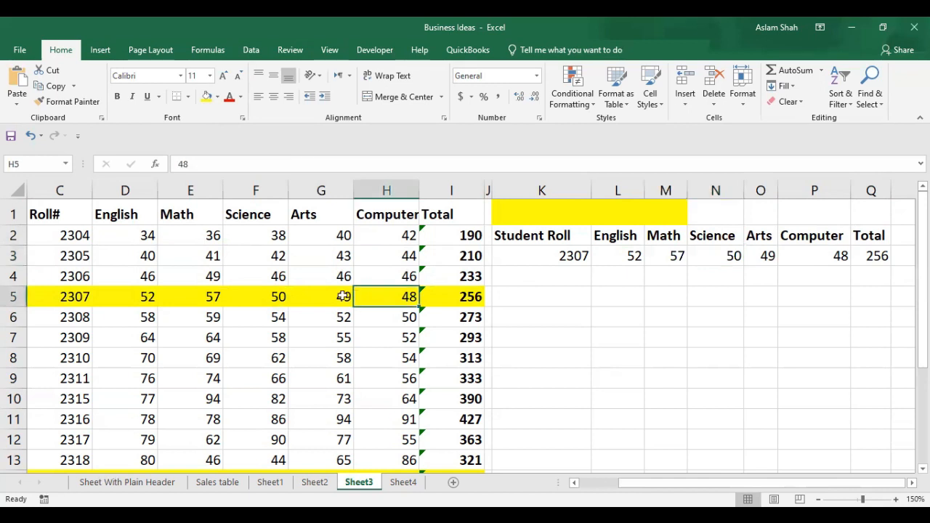
{"action": "left_click", "coordinate": [338, 297]}
{"action": "left_click", "coordinate": [763, 256]}
{"action": "left_click", "coordinate": [400, 297]}
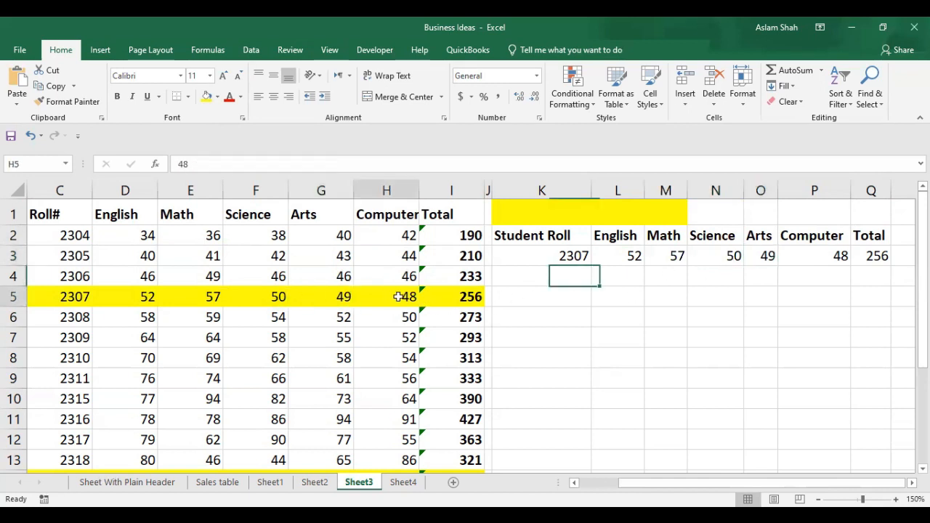
{"action": "left_click", "coordinate": [827, 258]}
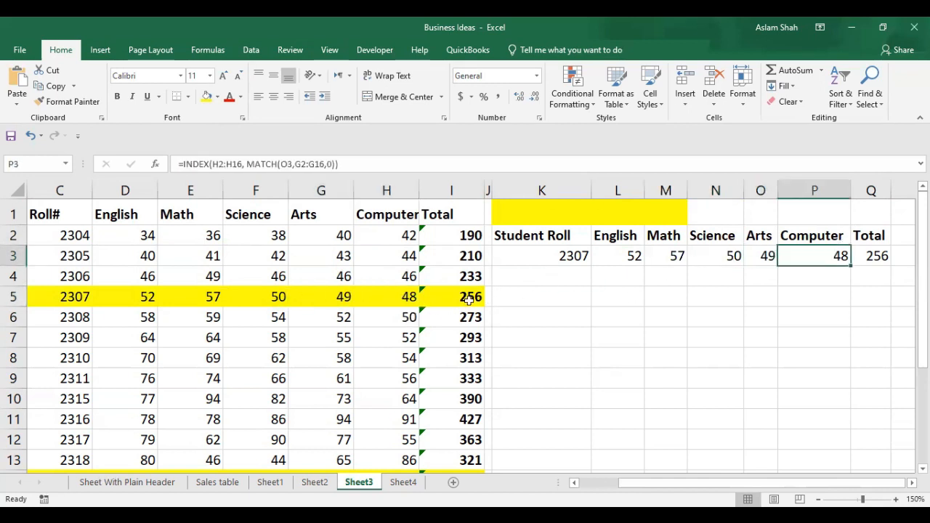
{"action": "left_click", "coordinate": [469, 298]}
{"action": "left_click", "coordinate": [874, 259]}
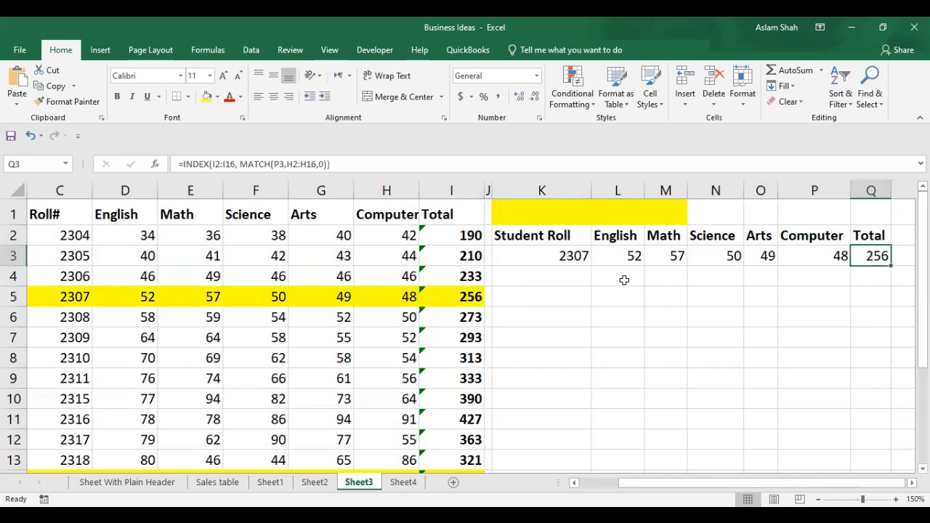
{"action": "left_click", "coordinate": [617, 280]}
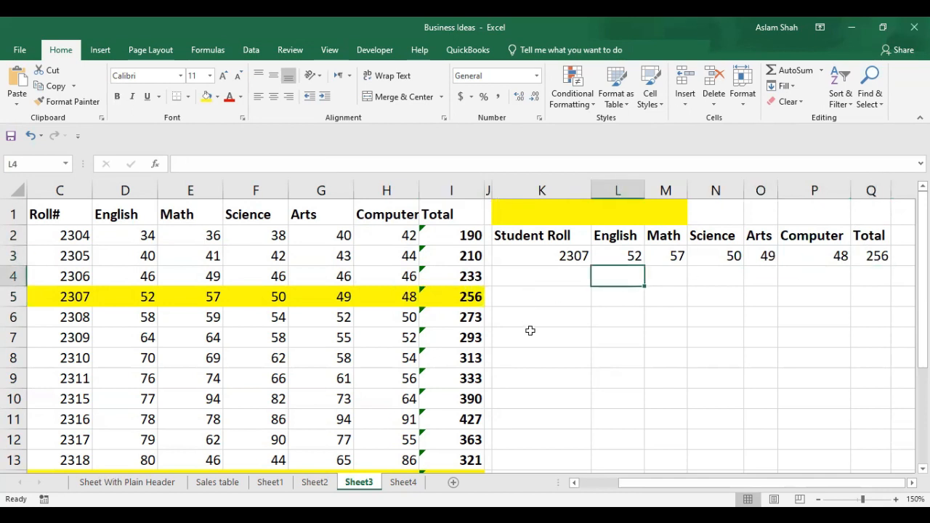
{"action": "left_click", "coordinate": [571, 255]}
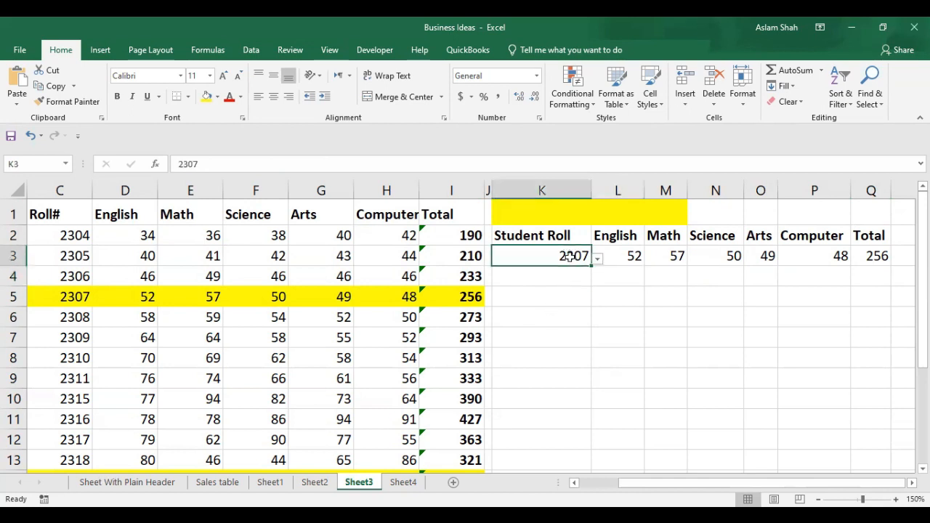